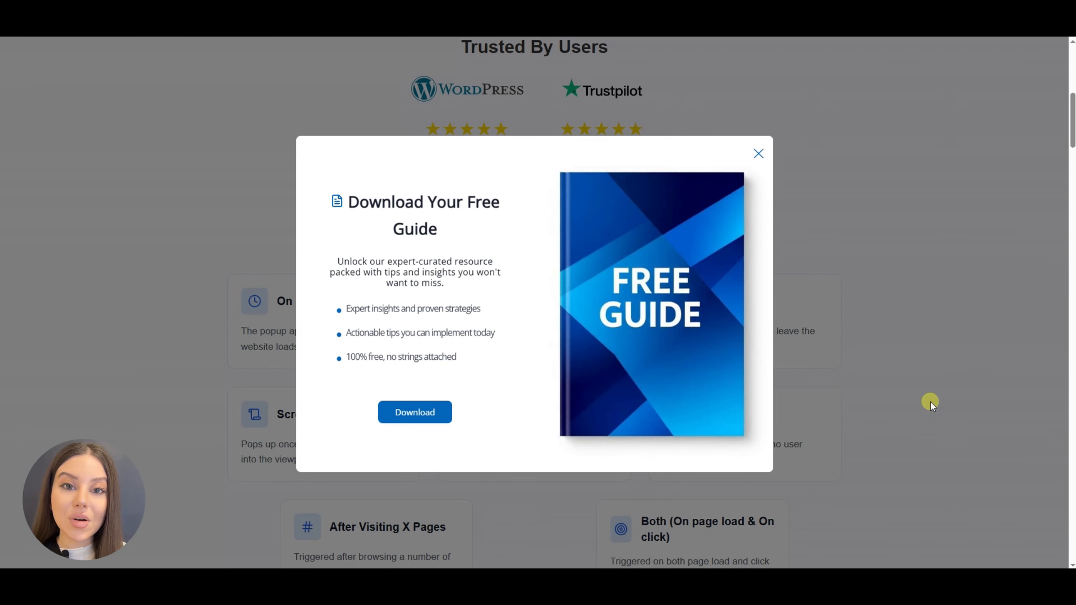
Close the free guide demo popup and start adding a new popup in the WordPress Popup Box plugin
{"action": "left_click", "coordinate": [758, 154]}
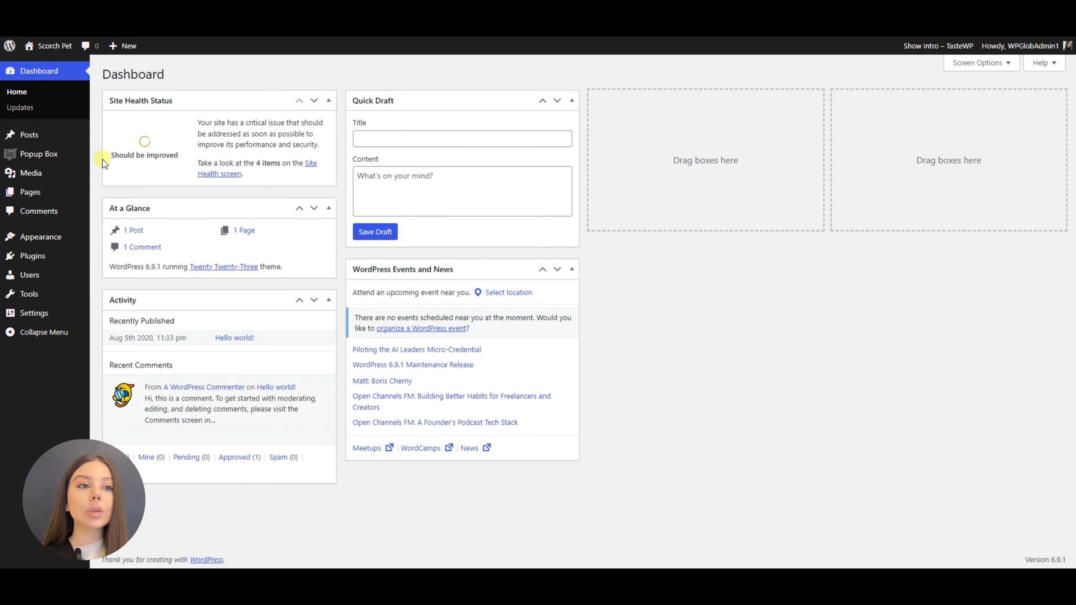
{"action": "mouse_move", "coordinate": [80, 155]}
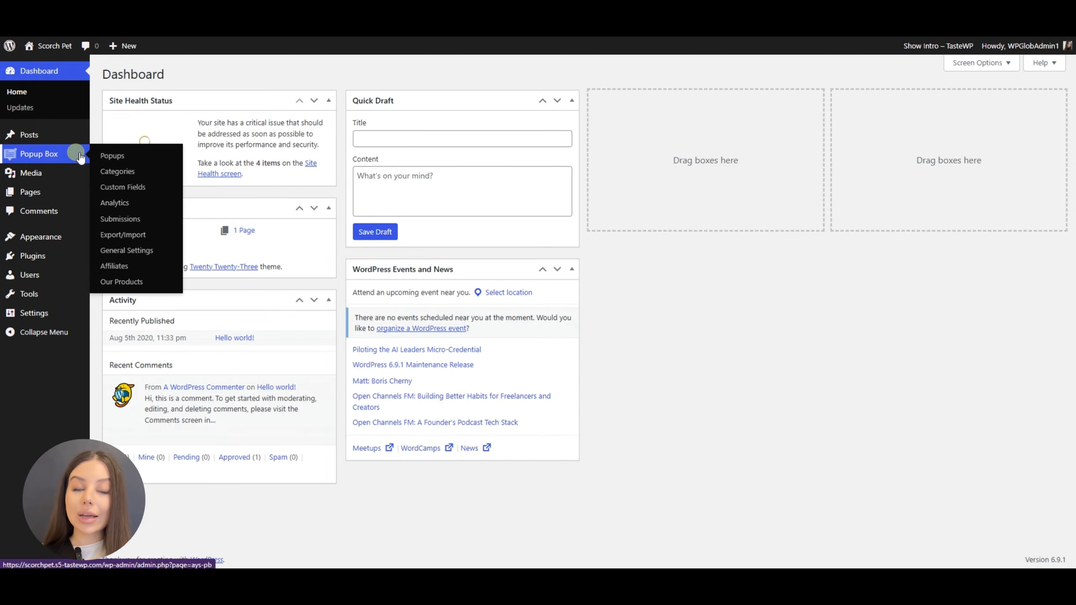
{"action": "left_click", "coordinate": [134, 161]}
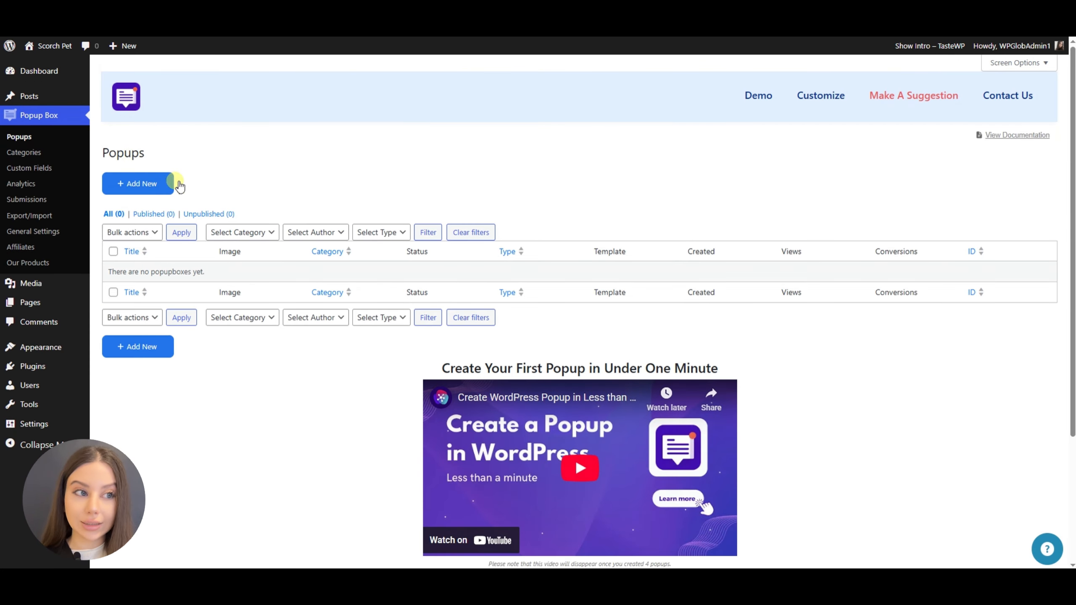
{"action": "left_click", "coordinate": [164, 185]}
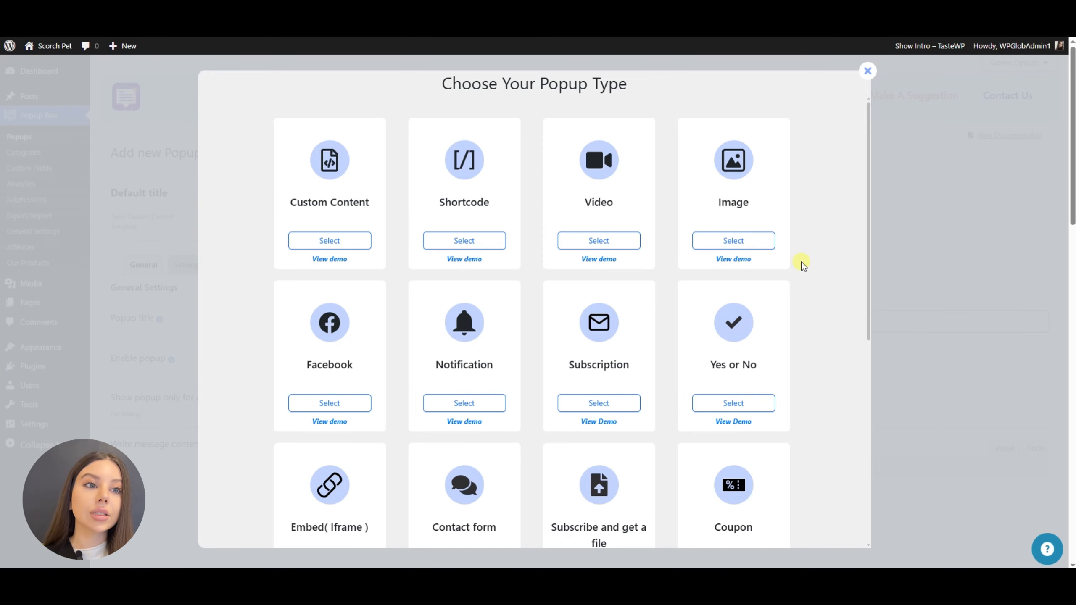
Look through the available popup types and choose Subscription for the new popup
{"action": "scroll", "coordinate": [803, 265], "scroll_direction": "down", "scroll_amount": 1}
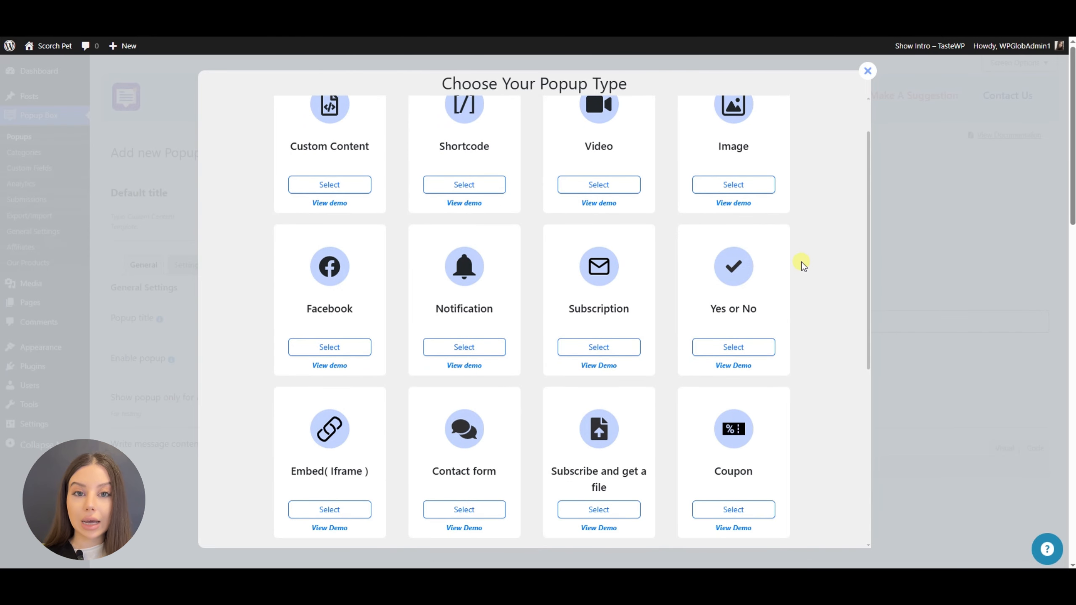
{"action": "scroll", "coordinate": [804, 266], "scroll_direction": "down", "scroll_amount": 1}
{"action": "scroll", "coordinate": [804, 266], "scroll_direction": "down", "scroll_amount": 1}
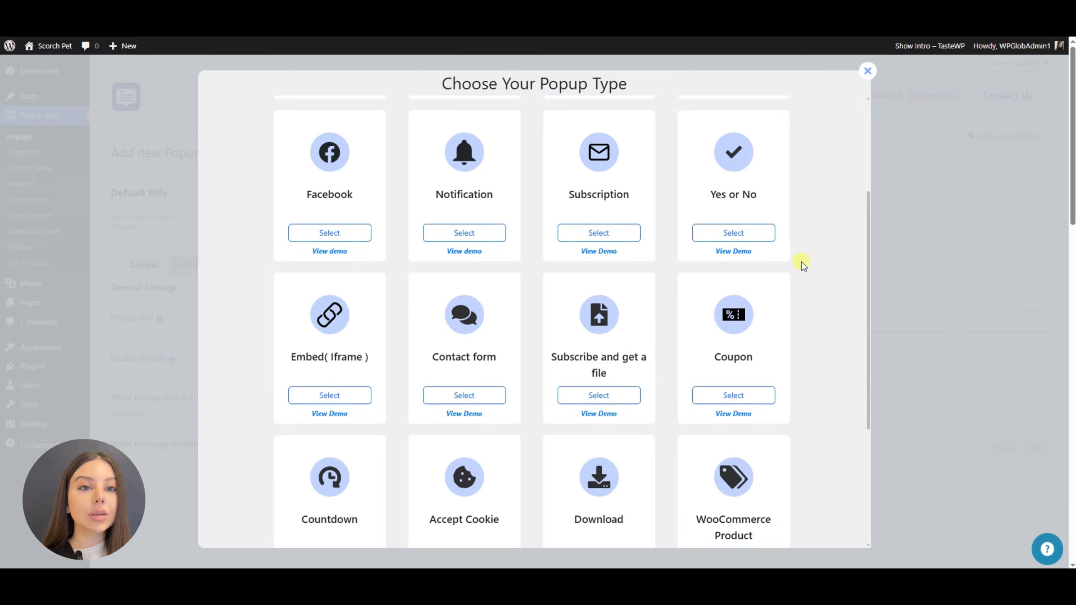
{"action": "scroll", "coordinate": [803, 266], "scroll_direction": "down", "scroll_amount": 1}
{"action": "scroll", "coordinate": [804, 266], "scroll_direction": "down", "scroll_amount": 3}
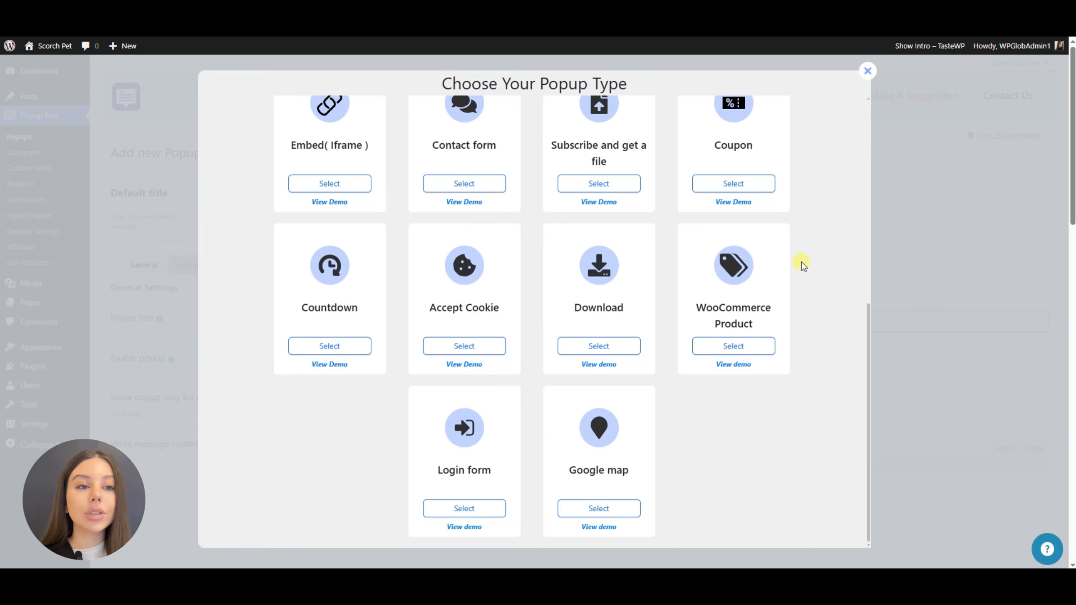
{"action": "scroll", "coordinate": [803, 265], "scroll_direction": "up", "scroll_amount": 4}
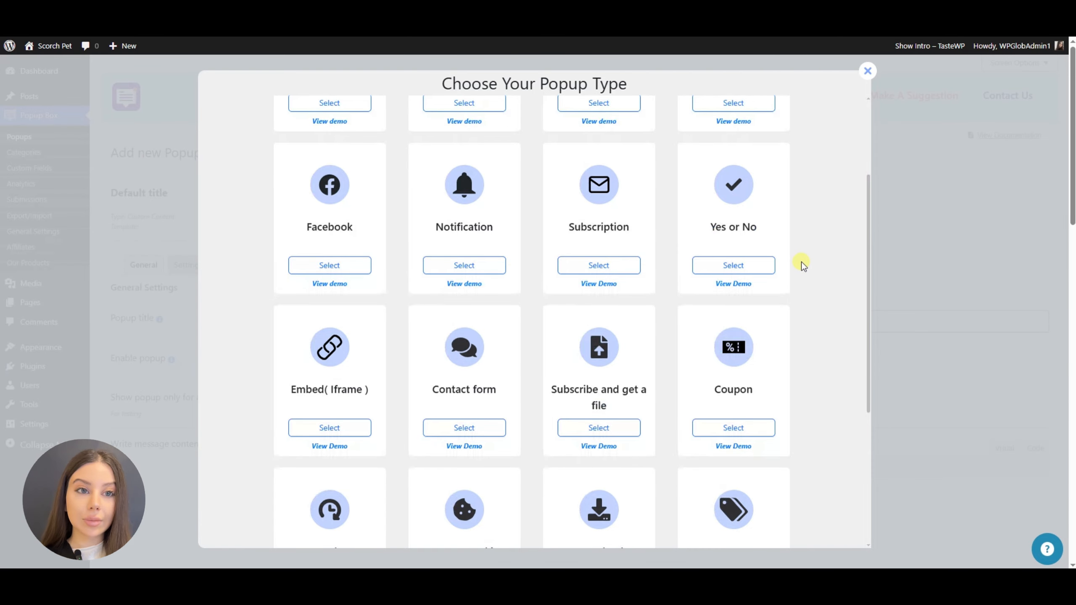
{"action": "scroll", "coordinate": [804, 265], "scroll_direction": "up", "scroll_amount": 1}
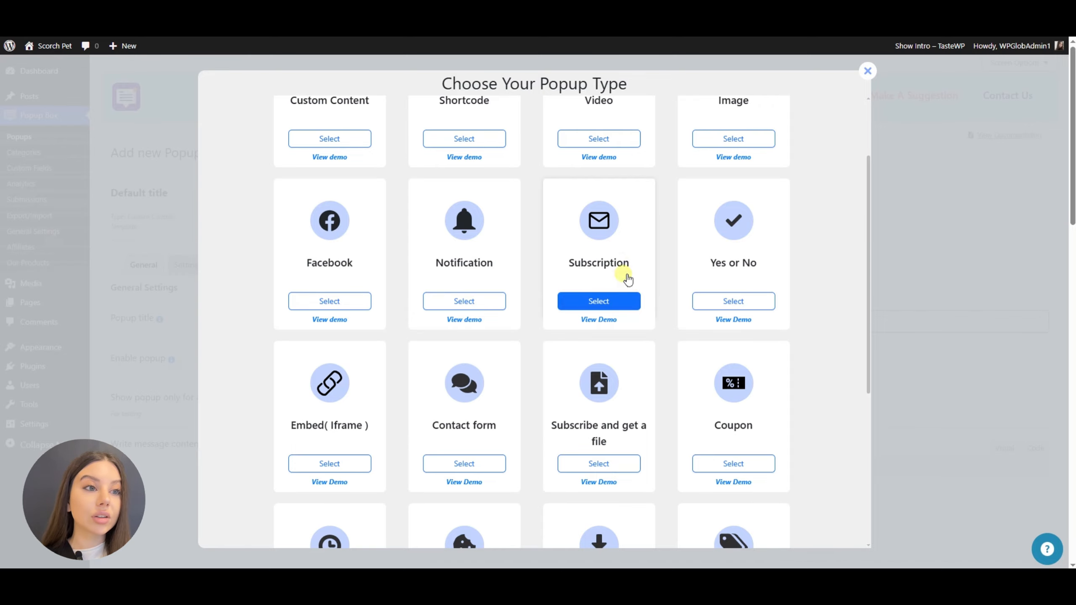
{"action": "left_click", "coordinate": [623, 294]}
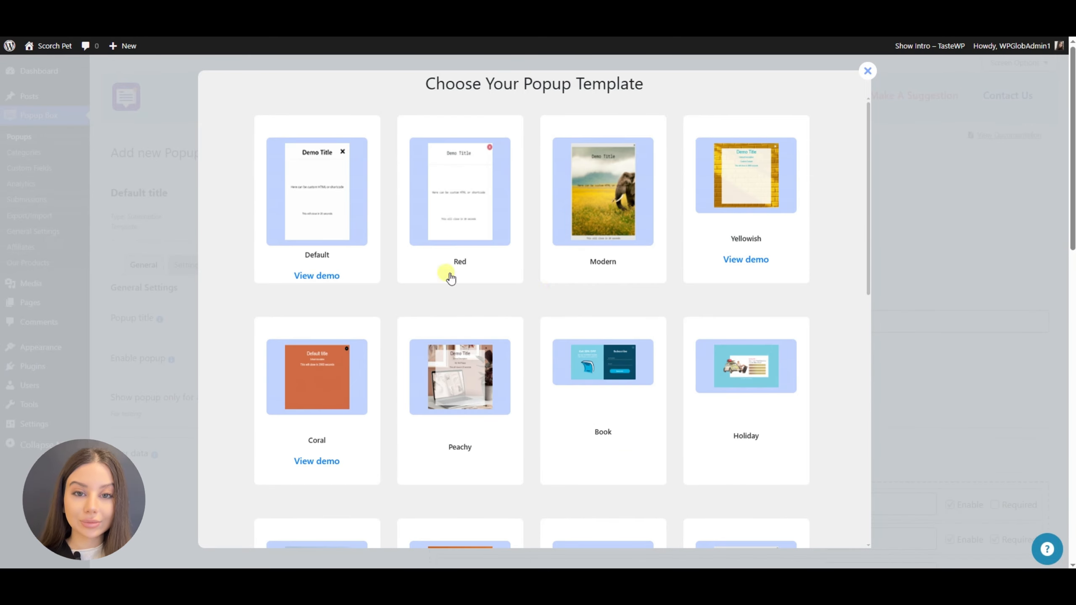
Look through the popup templates and apply the Book template to the subscription popup
{"action": "scroll", "coordinate": [765, 236], "scroll_direction": "down", "scroll_amount": 5}
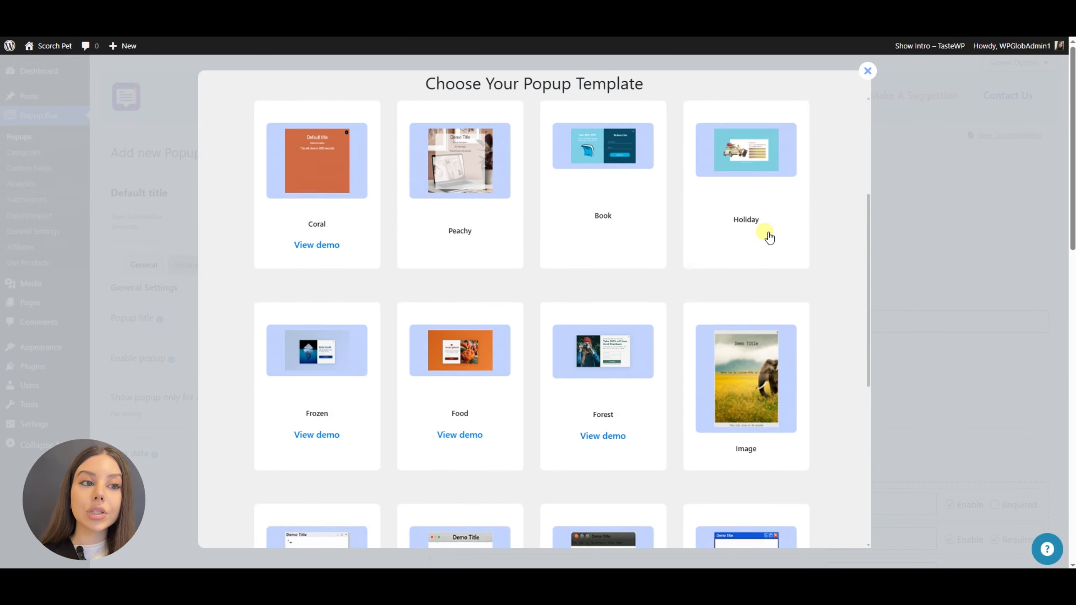
{"action": "scroll", "coordinate": [769, 237], "scroll_direction": "down", "scroll_amount": 8}
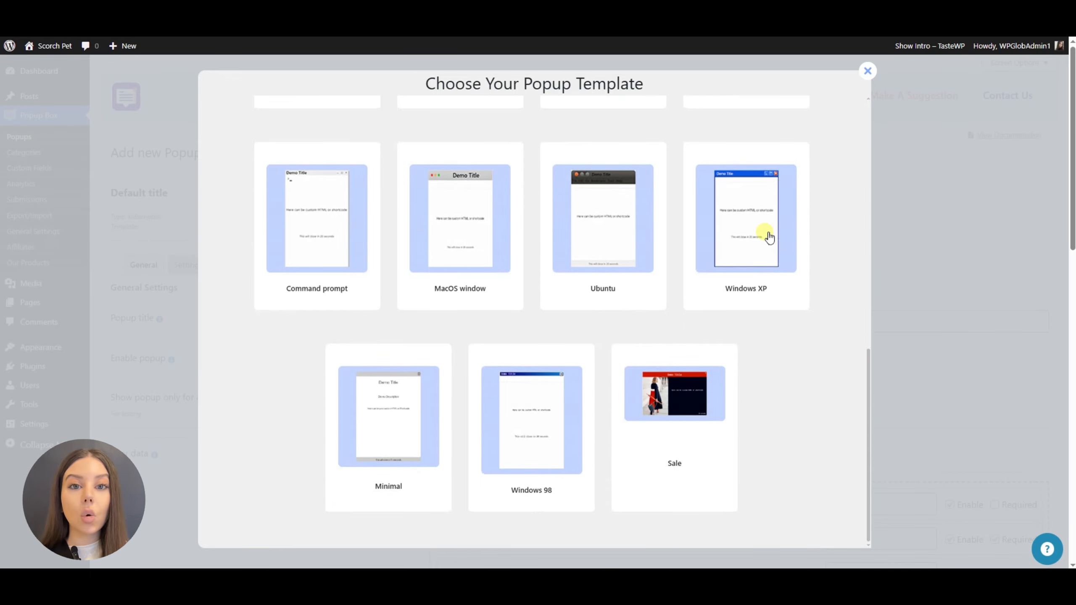
{"action": "scroll", "coordinate": [768, 238], "scroll_direction": "up", "scroll_amount": 13}
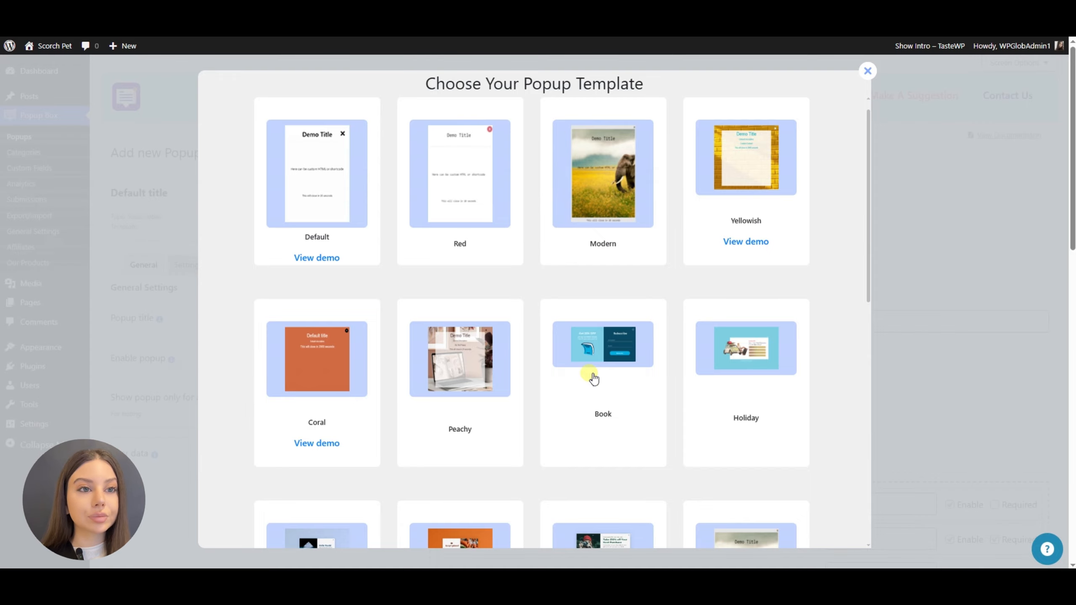
{"action": "left_click", "coordinate": [597, 388]}
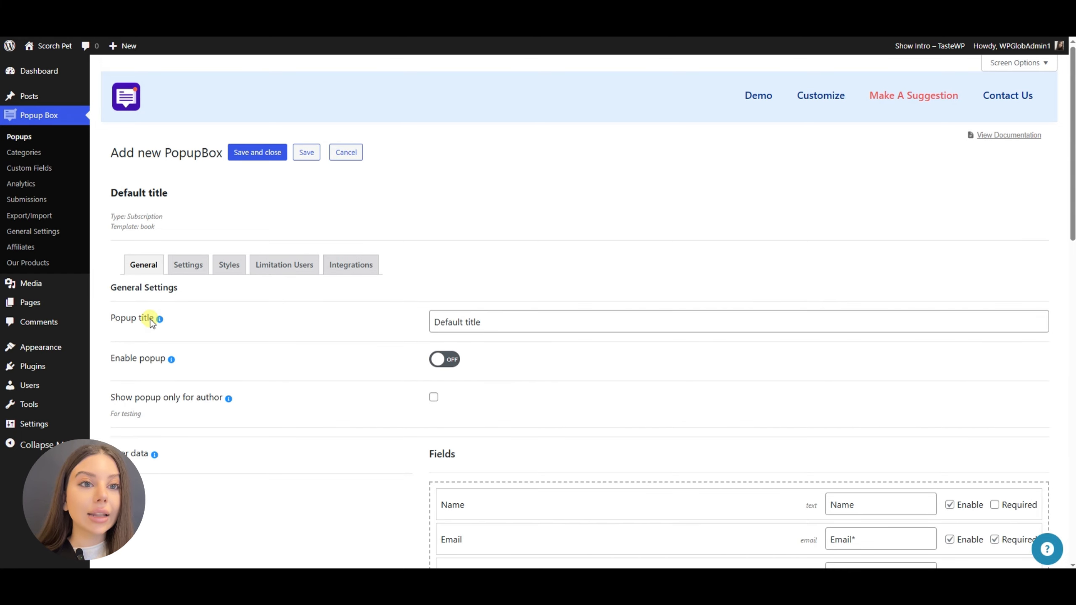
Title the popup "Newsletter Signup" and enable it
{"action": "triple_click", "coordinate": [492, 322]}
{"action": "type", "text": "N"}
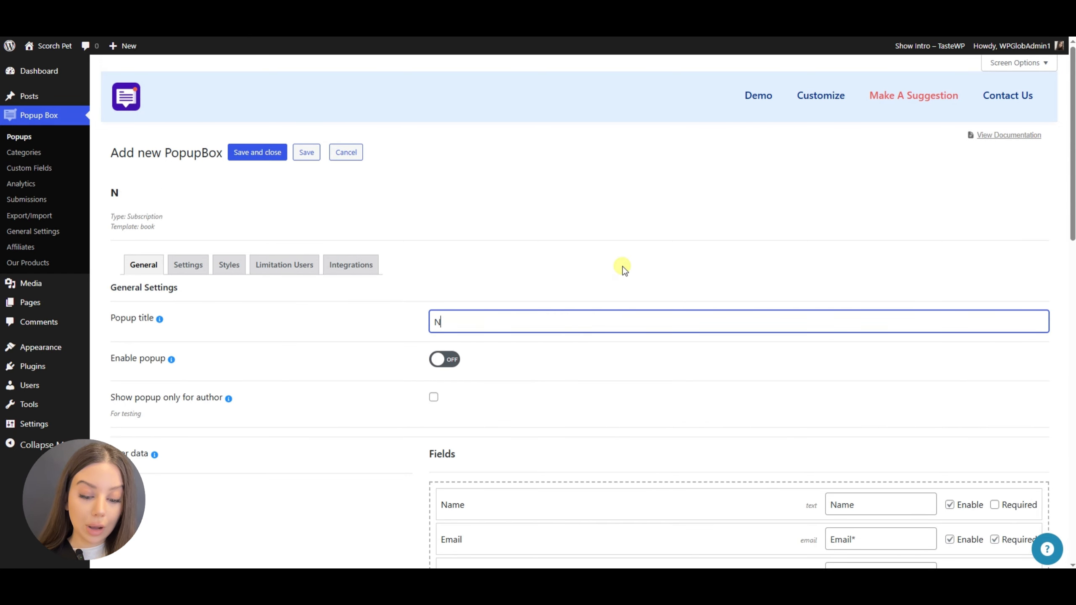
{"action": "type", "text": "ewsletter Signup"}
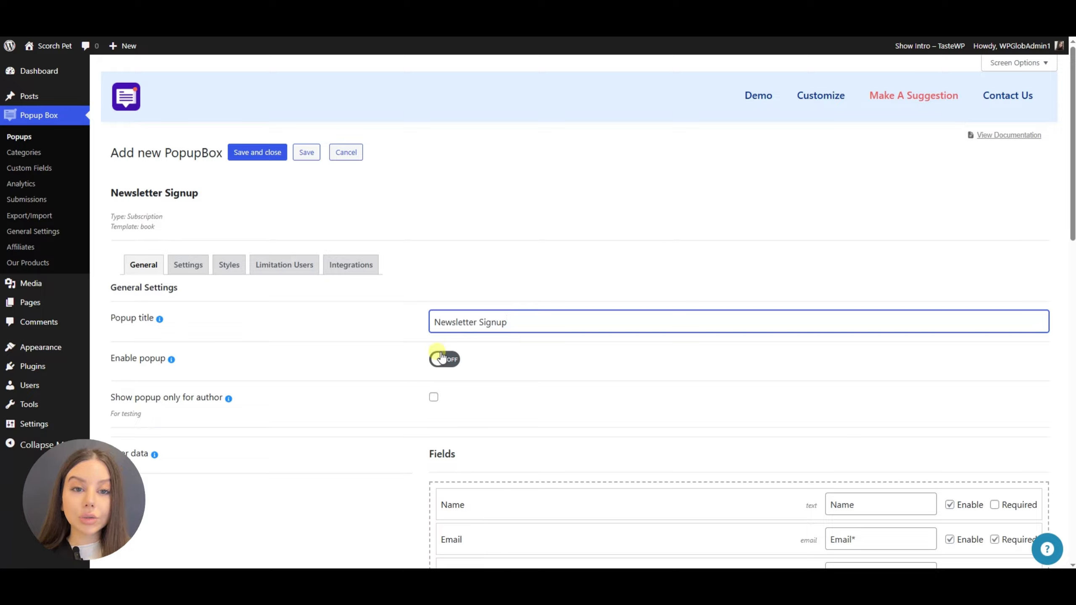
{"action": "left_click", "coordinate": [453, 363]}
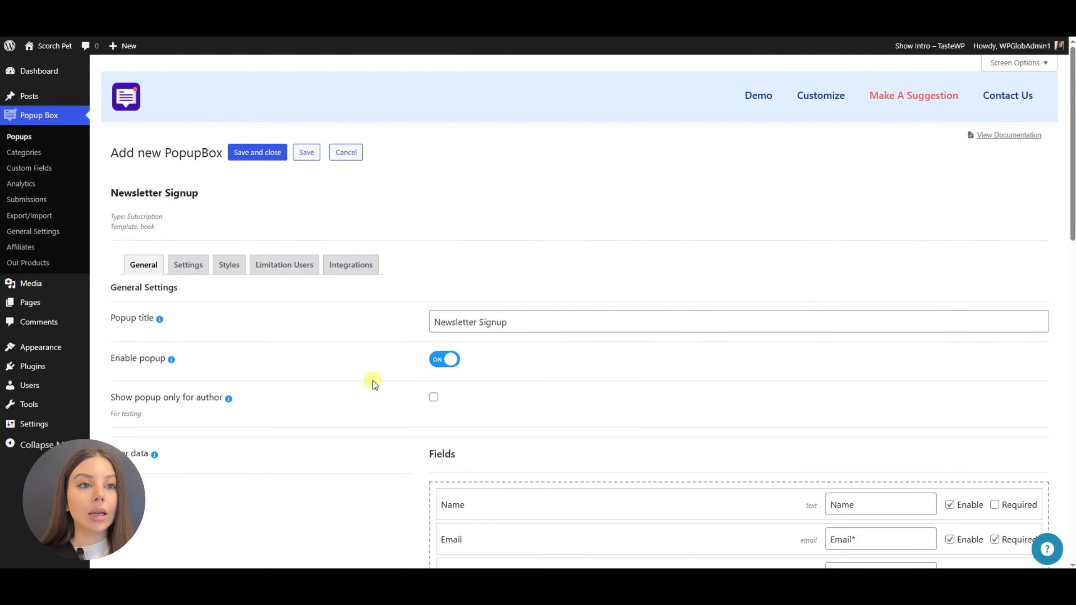
{"action": "scroll", "coordinate": [369, 386], "scroll_direction": "down", "scroll_amount": 5}
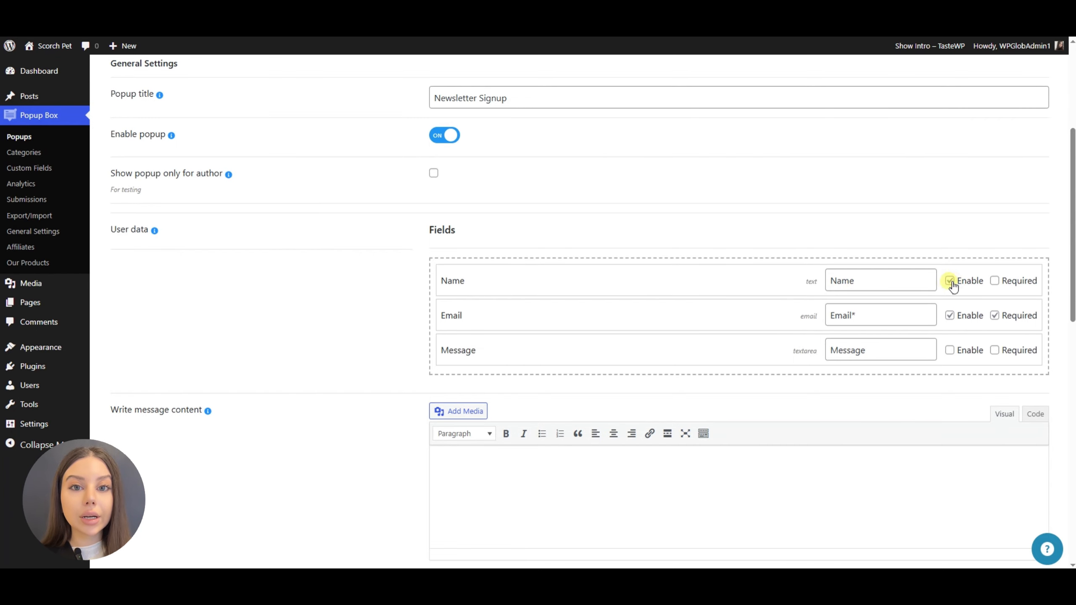
{"action": "left_click", "coordinate": [996, 284]}
{"action": "left_click", "coordinate": [996, 284]}
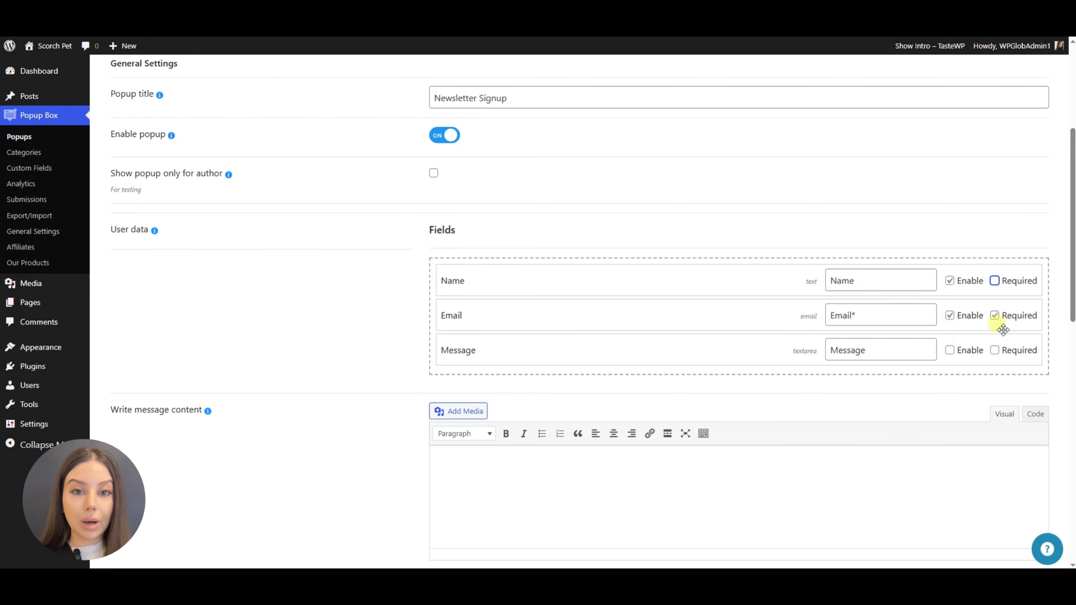
{"action": "scroll", "coordinate": [137, 199], "scroll_direction": "down", "scroll_amount": 5}
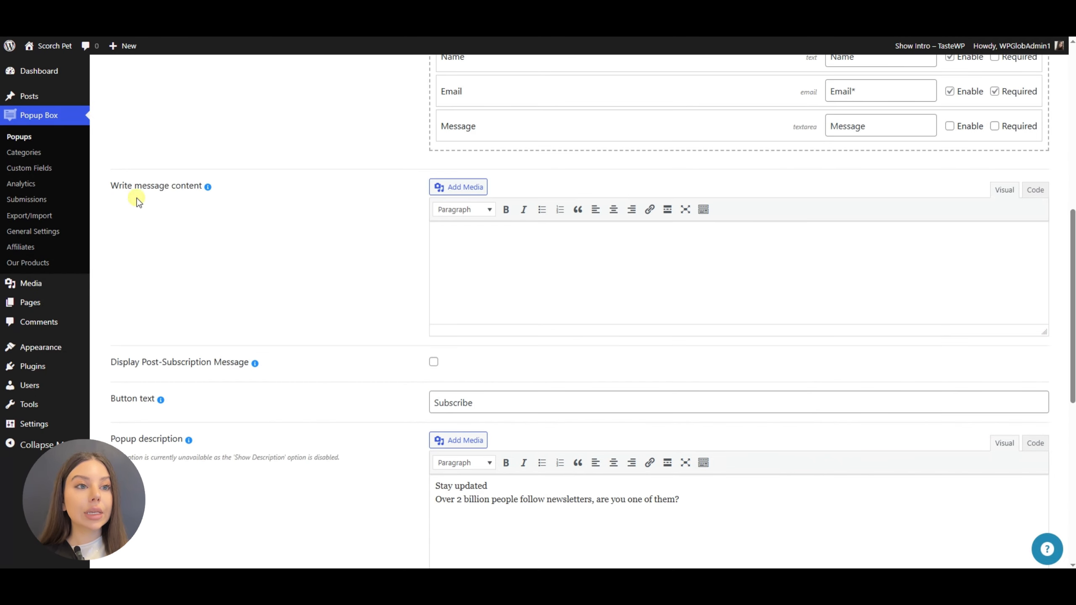
{"action": "left_click", "coordinate": [445, 237]}
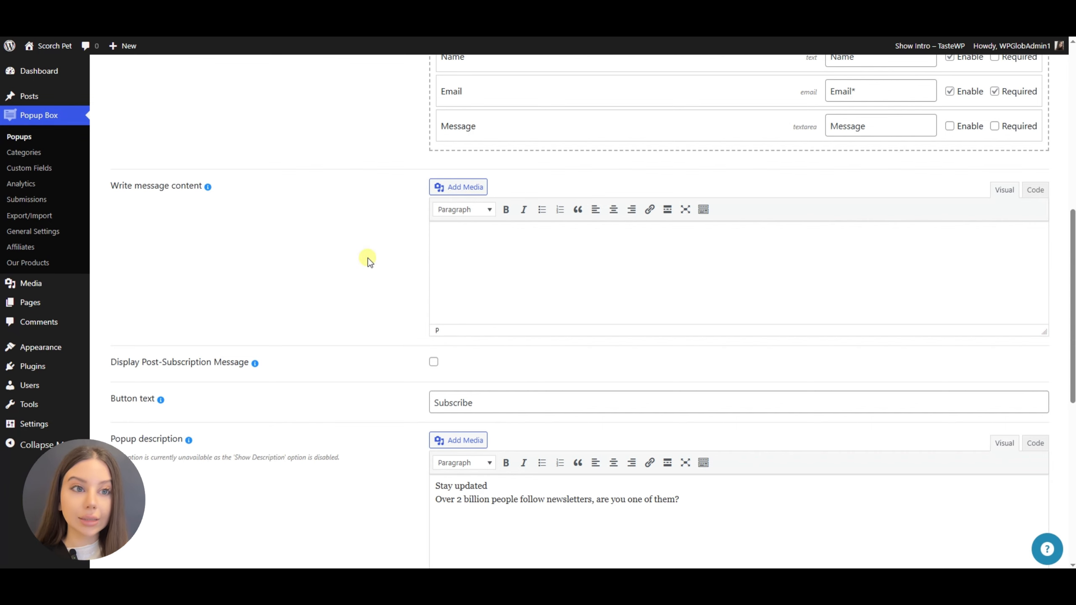
Change the popup's button text to "Subscribe Now!"
{"action": "scroll", "coordinate": [368, 259], "scroll_direction": "down", "scroll_amount": 3}
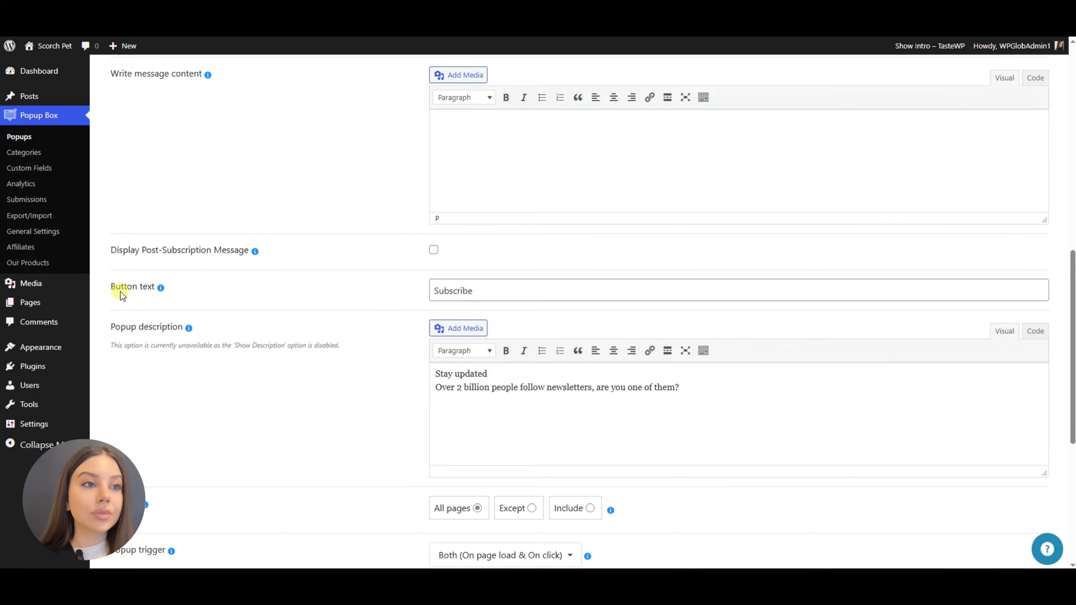
{"action": "left_click", "coordinate": [491, 288]}
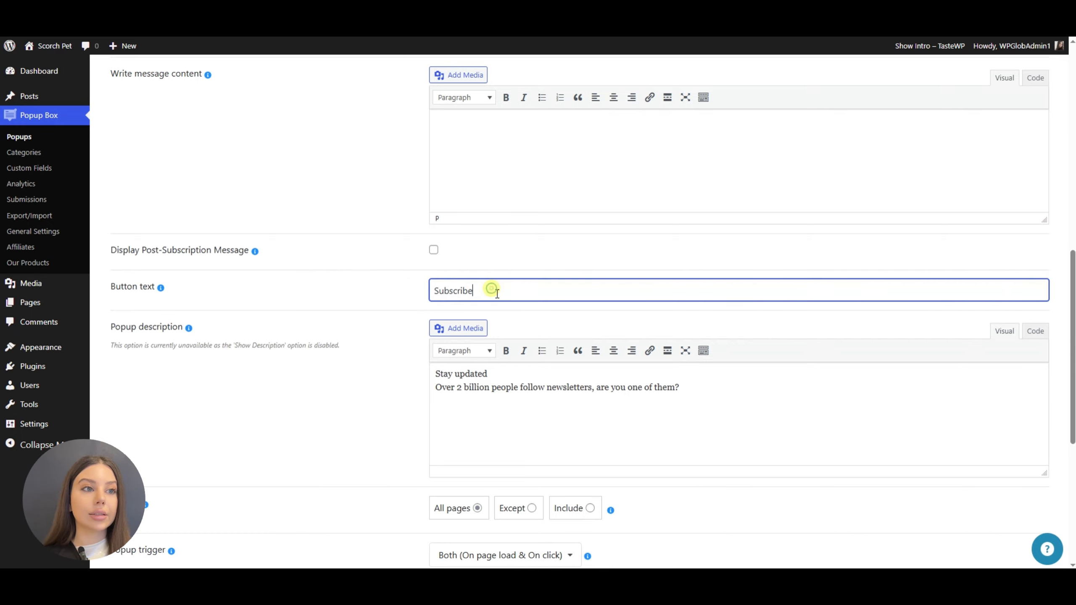
{"action": "type", "text": "Now"}
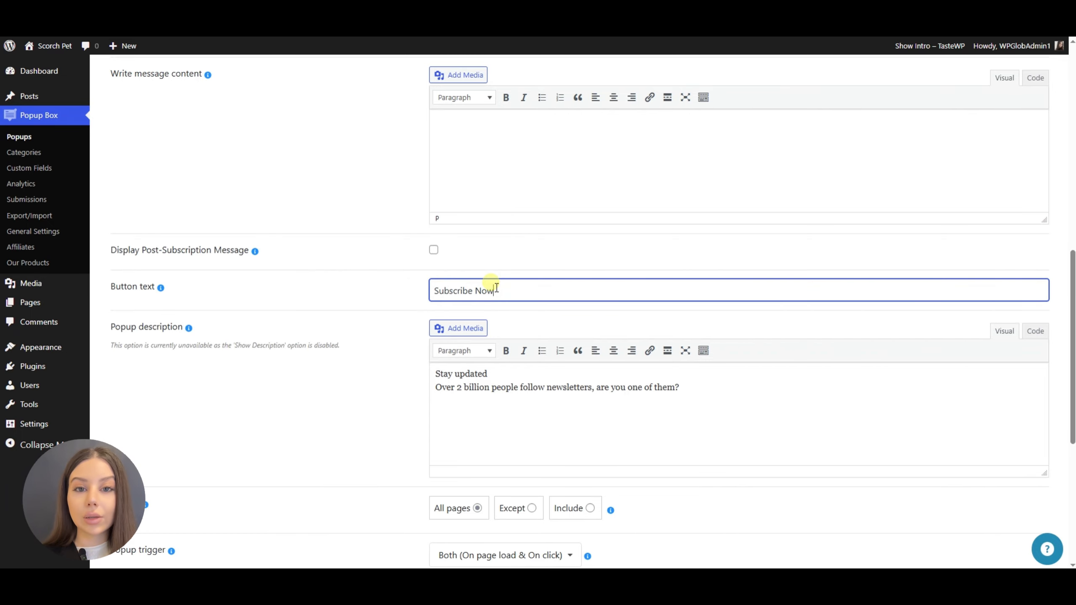
{"action": "type", "text": "!"}
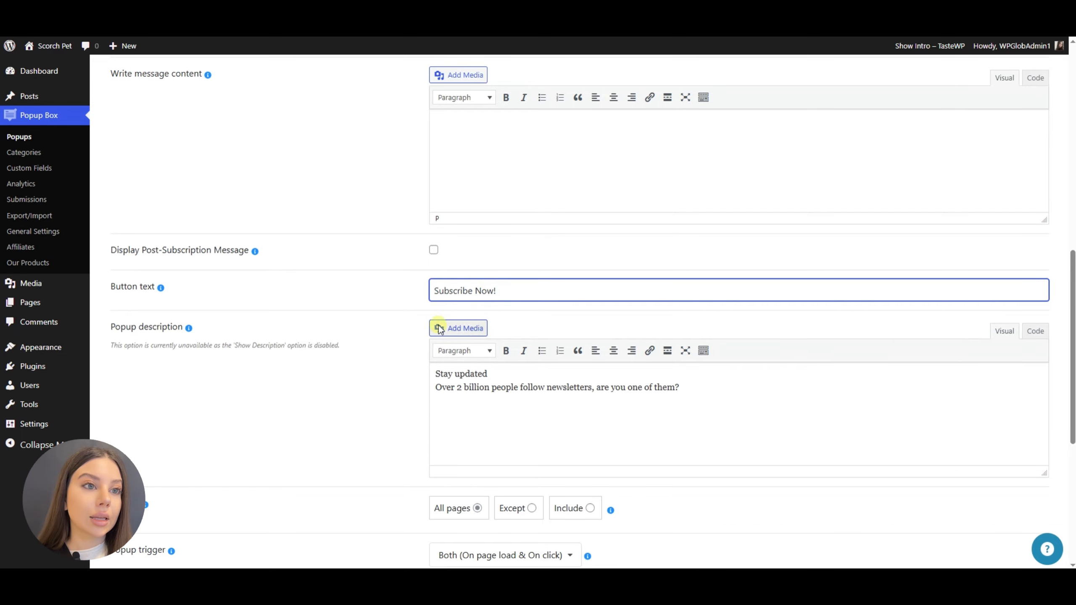
{"action": "left_click", "coordinate": [700, 395]}
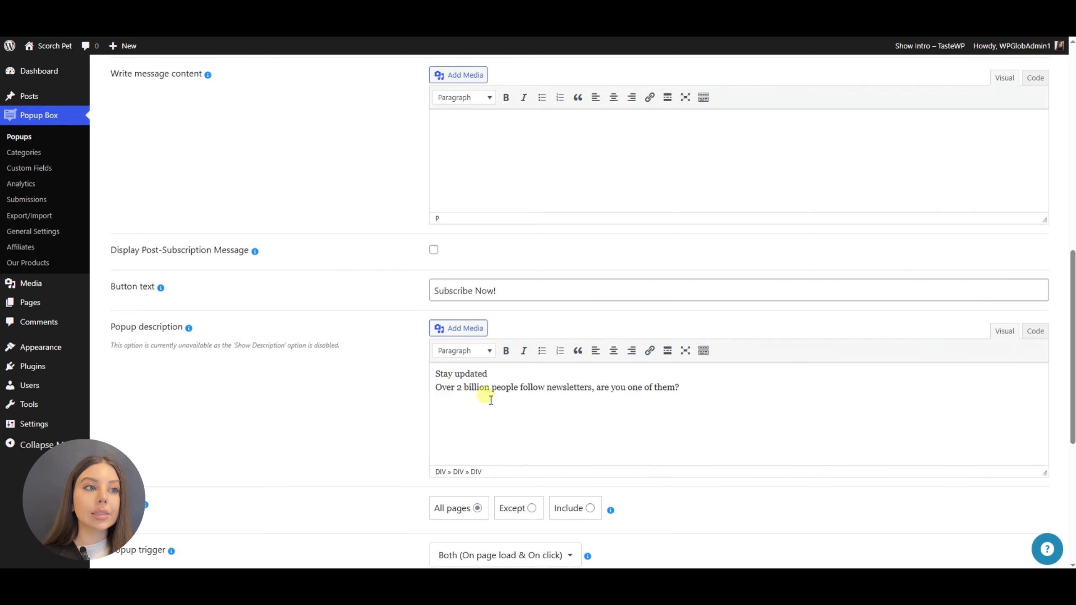
Limit the popup's display to the Sample Page, using the Include option with the Pages post type
{"action": "scroll", "coordinate": [367, 398], "scroll_direction": "down", "scroll_amount": 3}
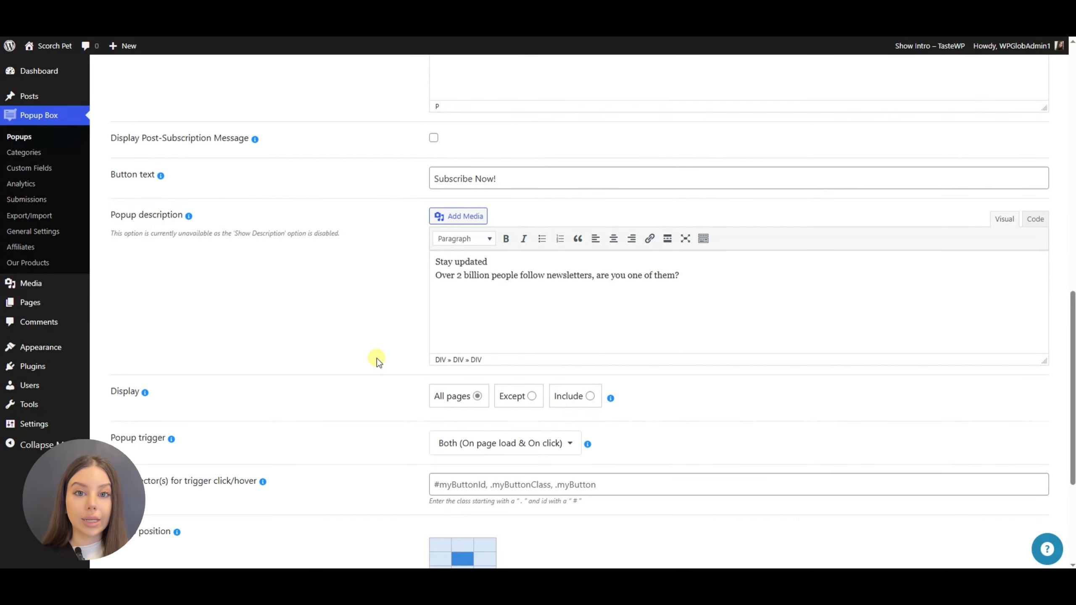
{"action": "scroll", "coordinate": [357, 332], "scroll_direction": "down", "scroll_amount": 1}
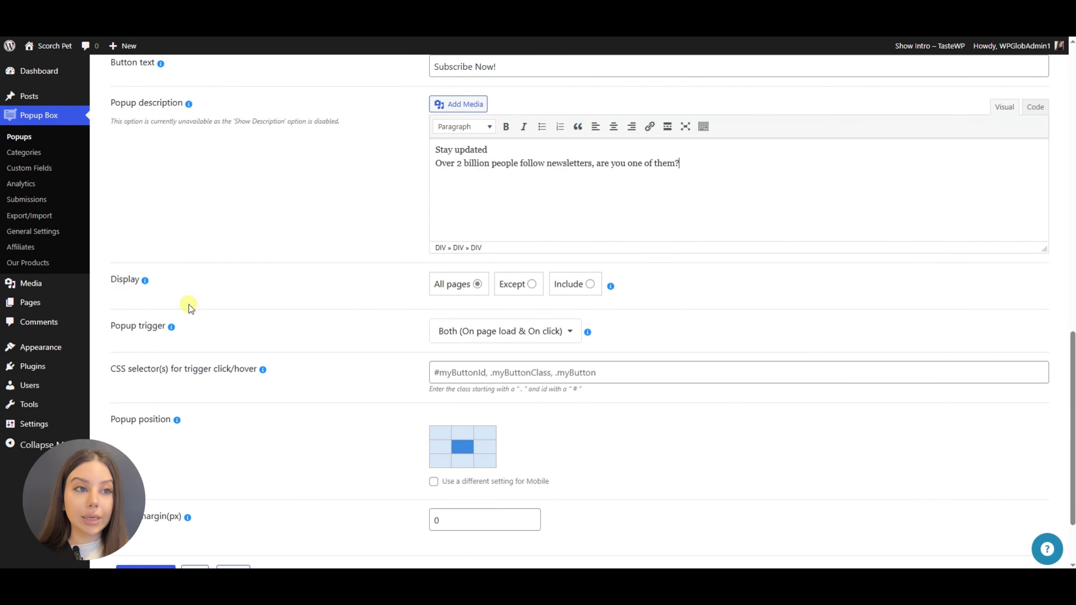
{"action": "scroll", "coordinate": [289, 279], "scroll_direction": "down", "scroll_amount": 1}
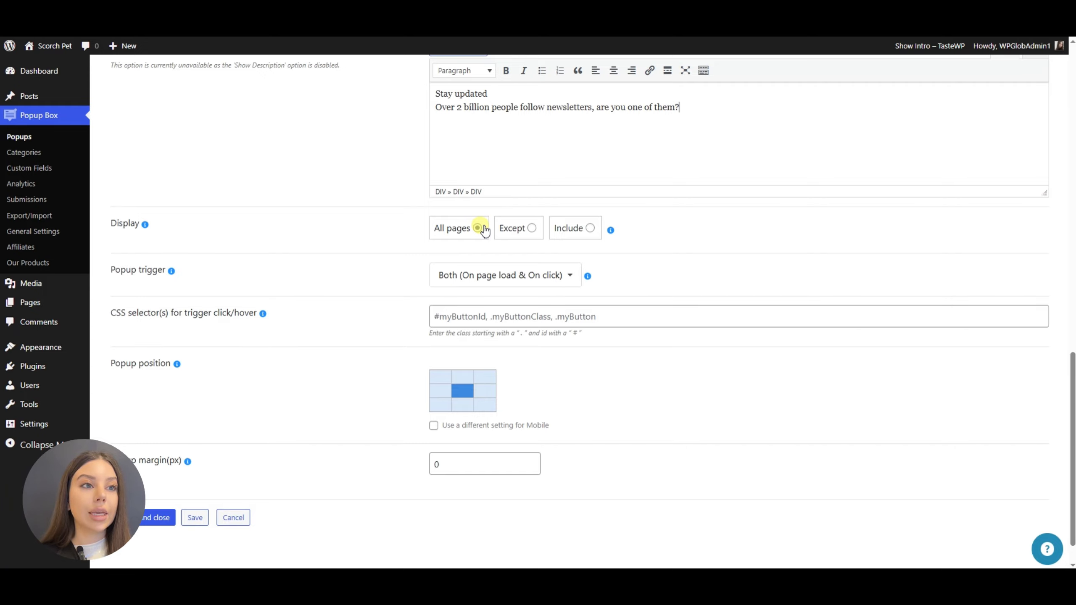
{"action": "left_click", "coordinate": [591, 229]}
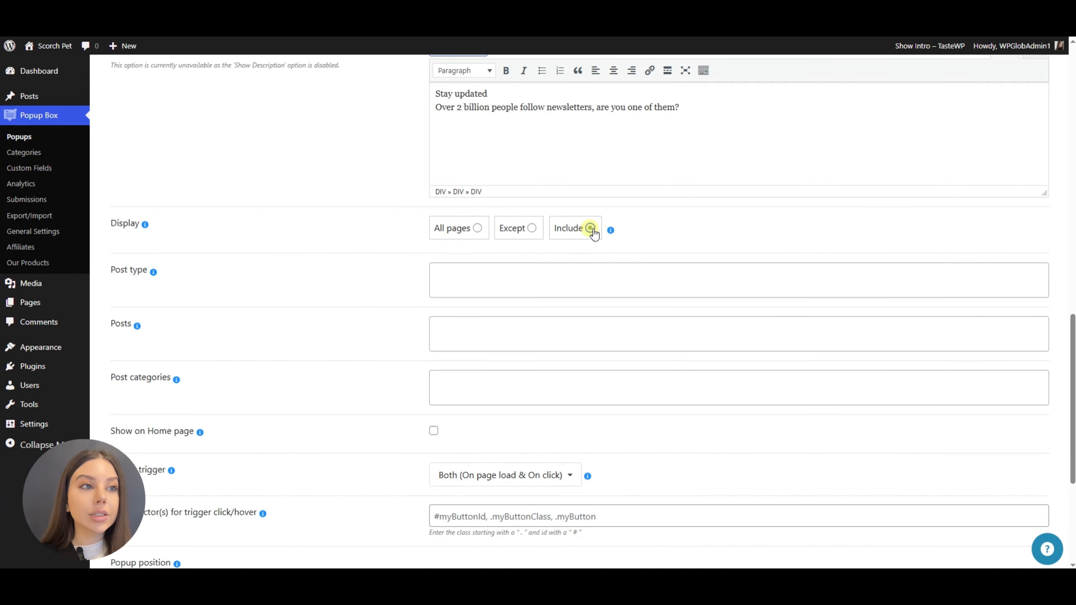
{"action": "left_click", "coordinate": [559, 273]}
{"action": "left_click", "coordinate": [548, 325]}
{"action": "left_click", "coordinate": [548, 330]}
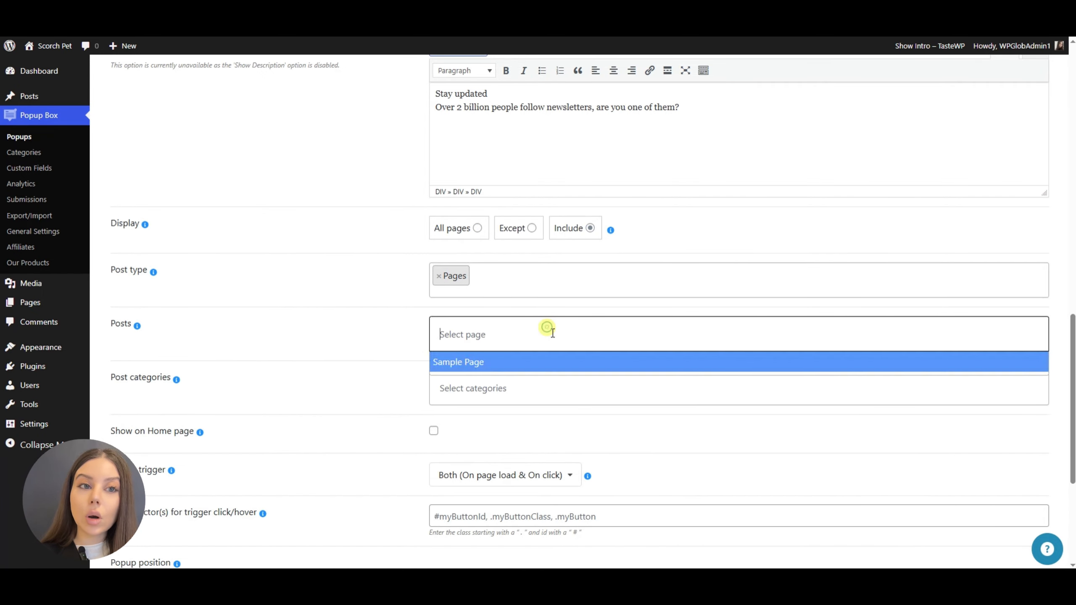
{"action": "left_click", "coordinate": [536, 359]}
{"action": "left_click", "coordinate": [533, 229]}
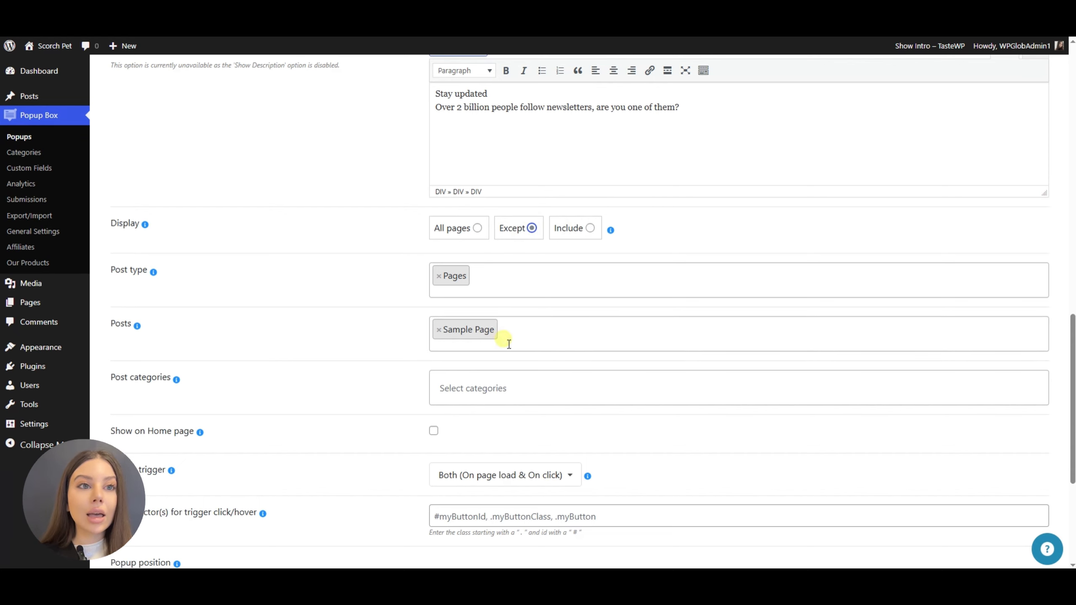
{"action": "left_click", "coordinate": [589, 228]}
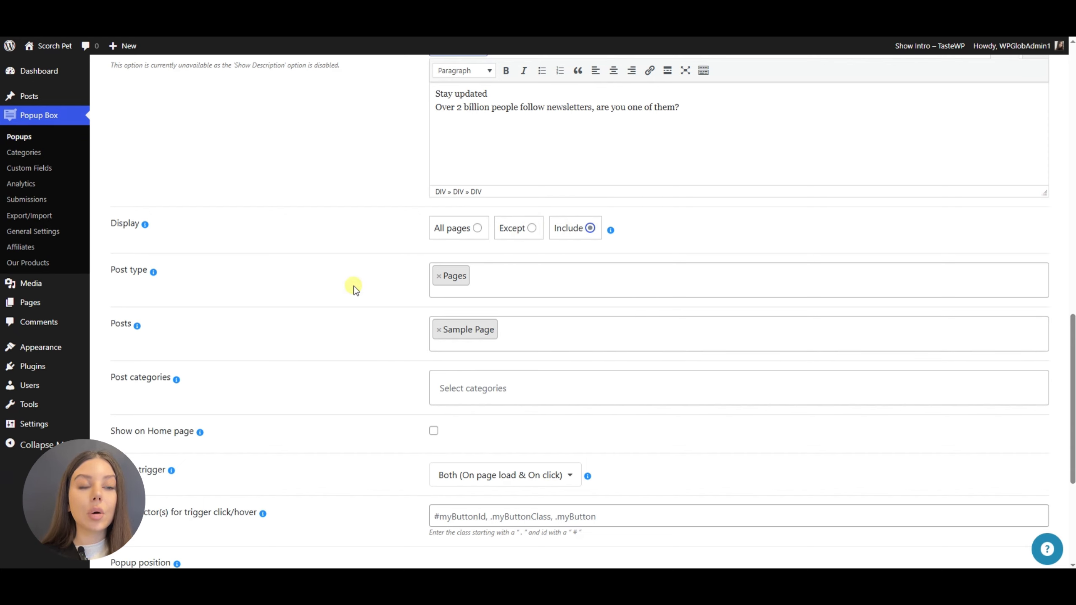
Look up the available popup trigger methods, then try the On page load trigger and read its description
{"action": "scroll", "coordinate": [355, 286], "scroll_direction": "down", "scroll_amount": 3}
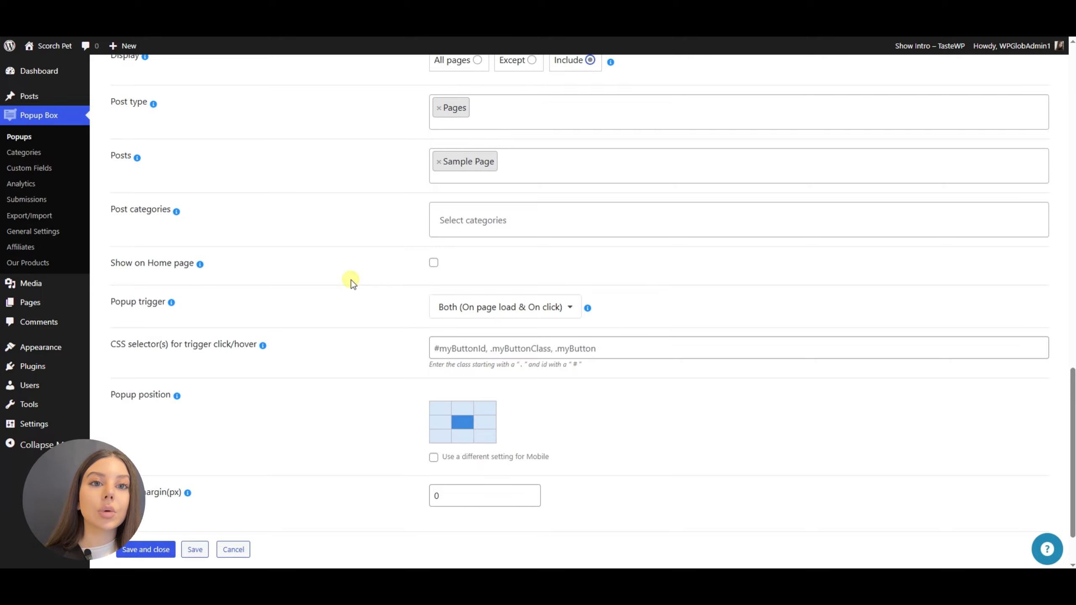
{"action": "scroll", "coordinate": [351, 282], "scroll_direction": "down", "scroll_amount": 1}
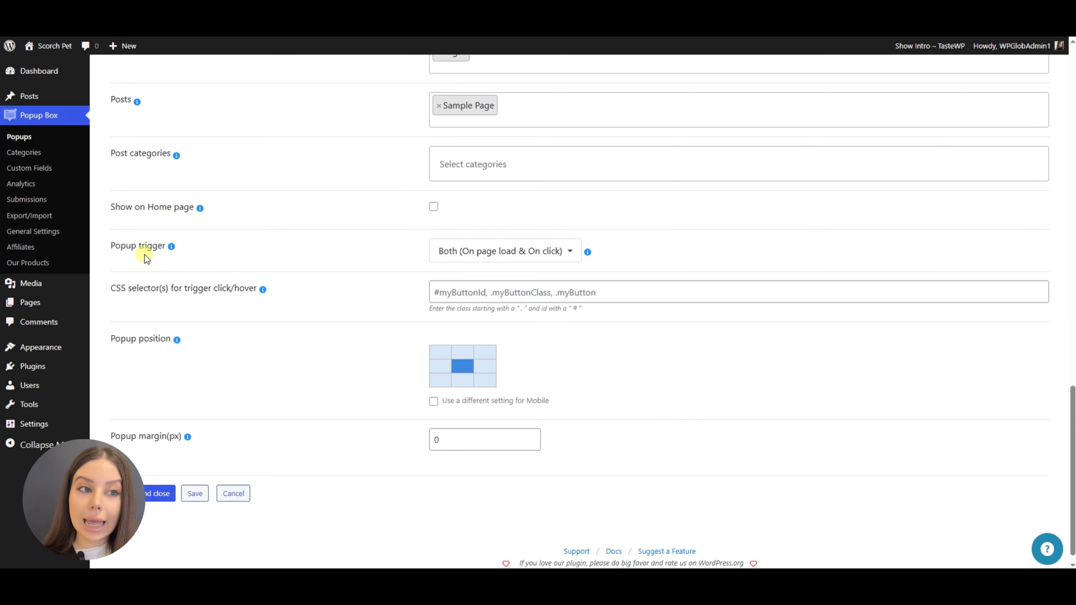
{"action": "mouse_move", "coordinate": [173, 247]}
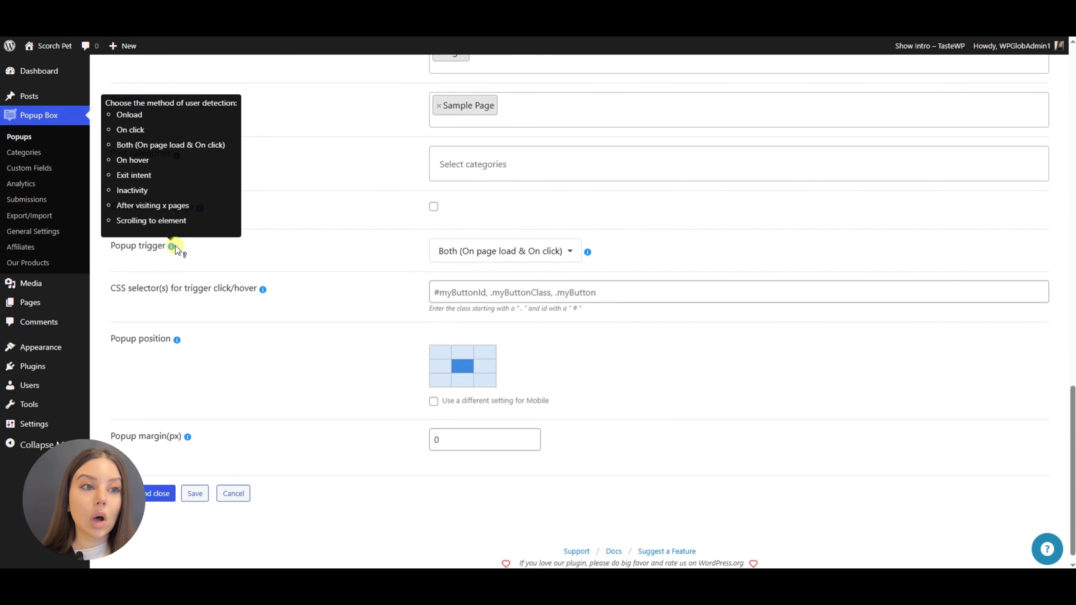
{"action": "left_click", "coordinate": [445, 257]}
{"action": "left_click", "coordinate": [511, 271]}
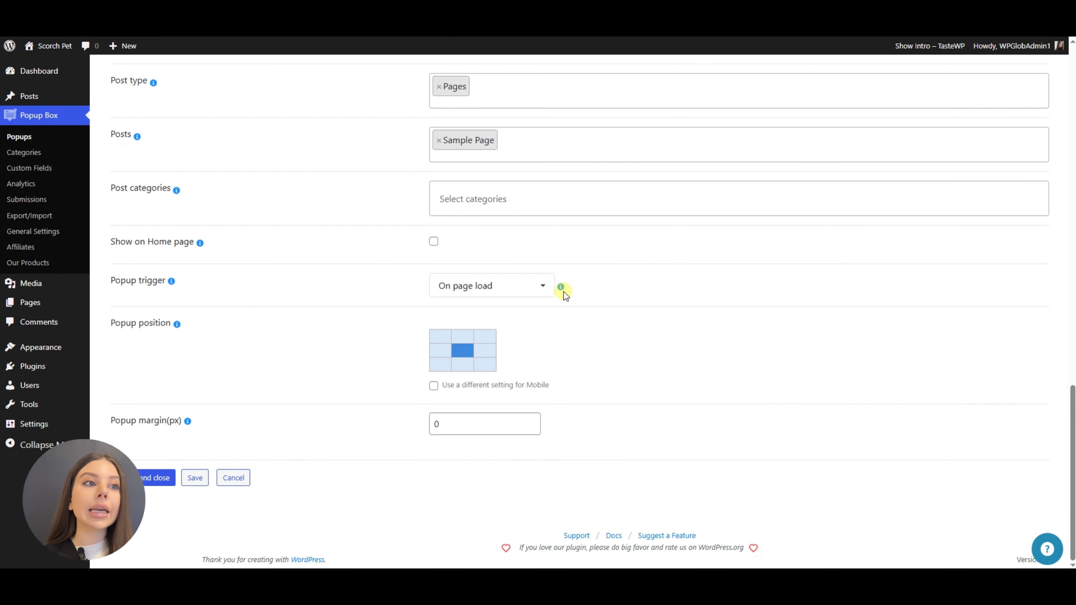
{"action": "mouse_move", "coordinate": [564, 293]}
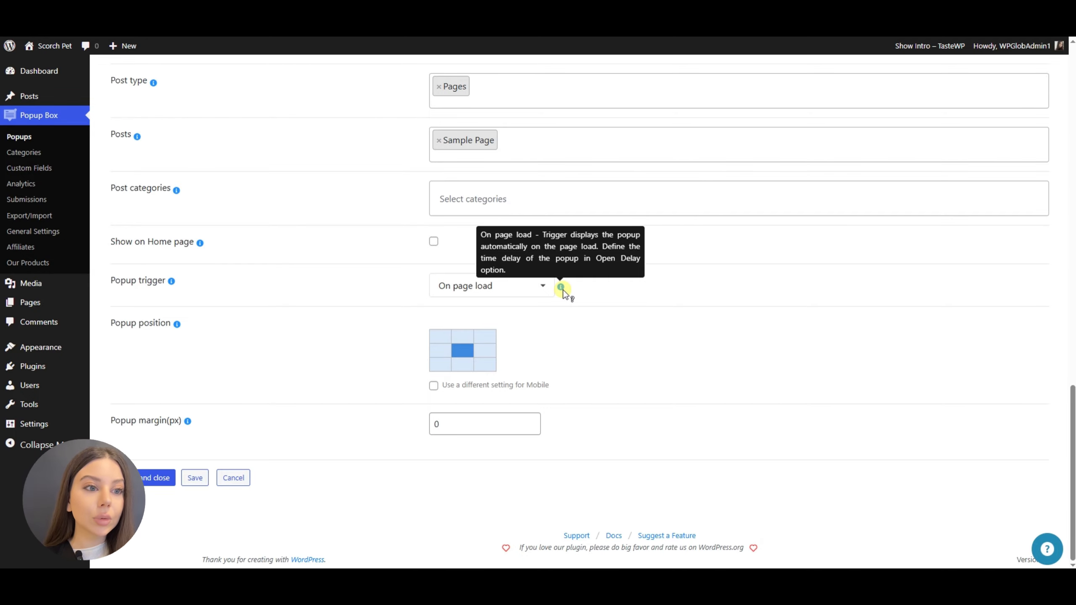
Try the On click and On hover popup triggers and read the description of each
{"action": "left_click", "coordinate": [538, 287]}
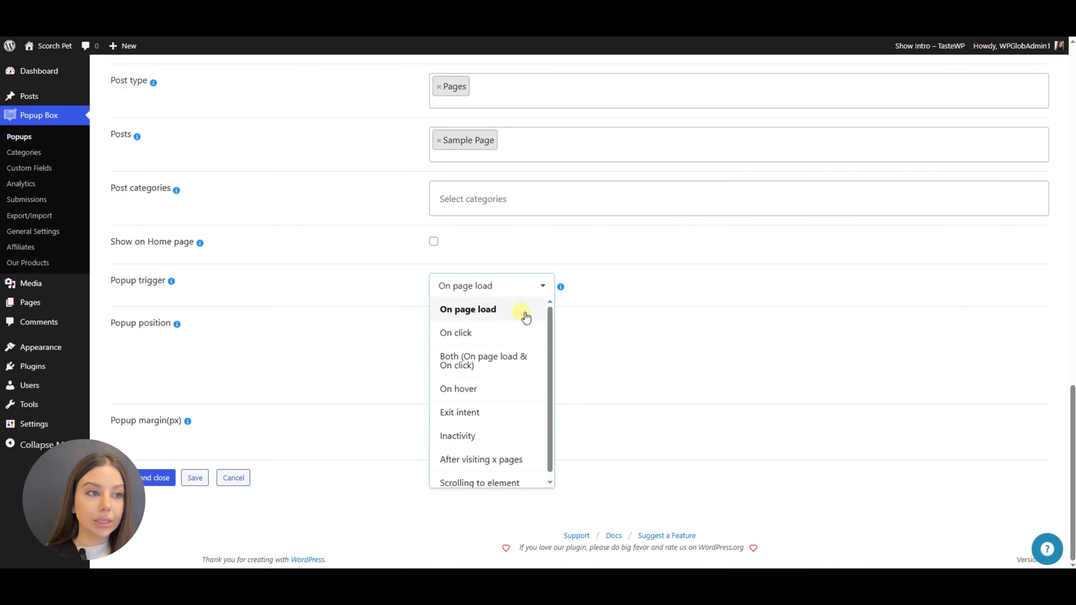
{"action": "left_click", "coordinate": [518, 337]}
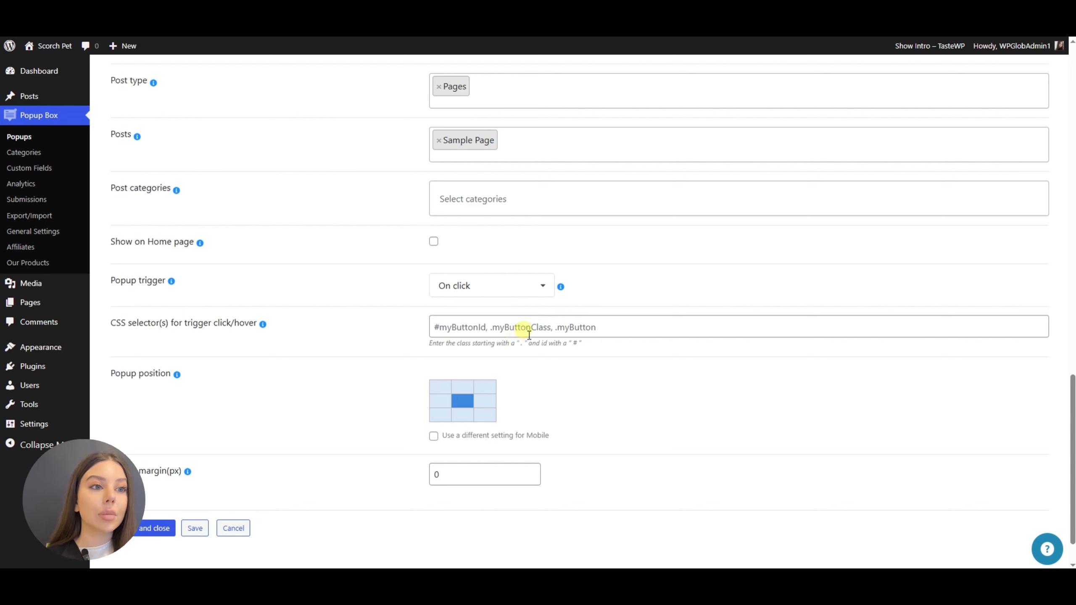
{"action": "mouse_move", "coordinate": [560, 288]}
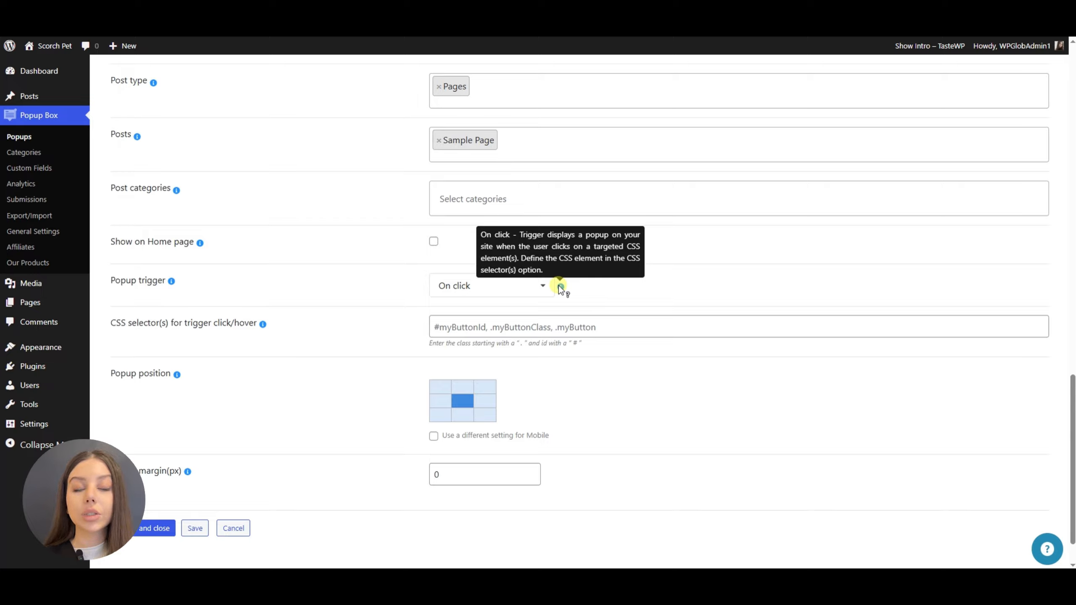
{"action": "left_click", "coordinate": [541, 286]}
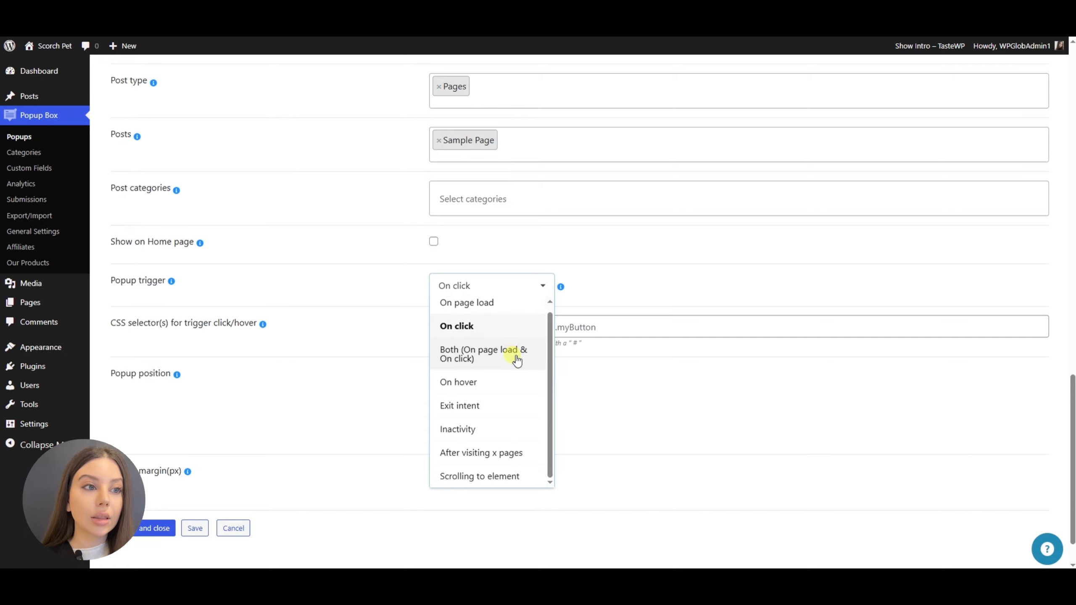
{"action": "left_click", "coordinate": [516, 382]}
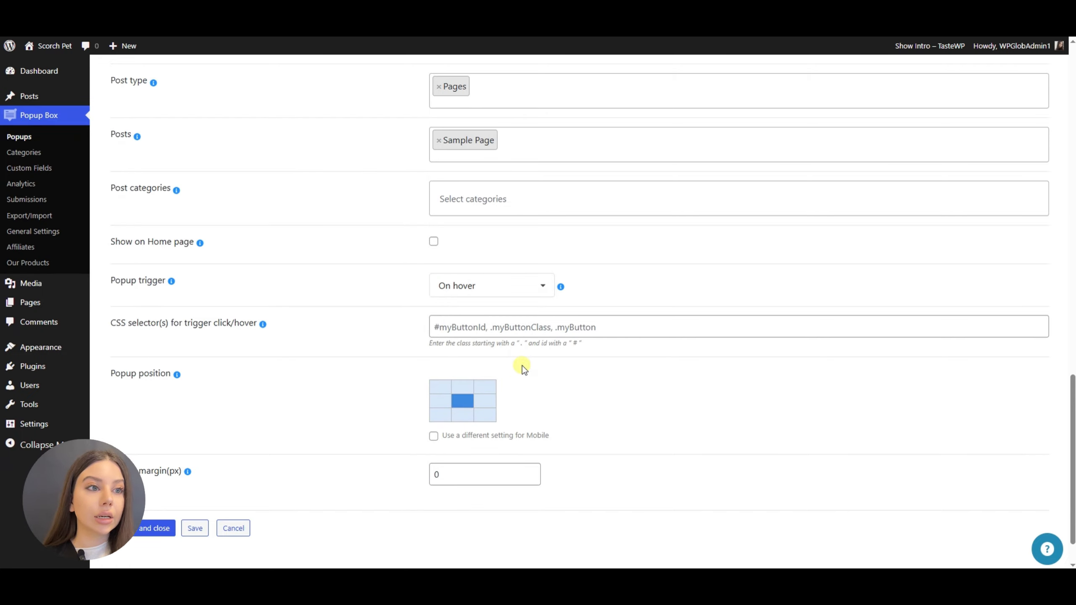
{"action": "mouse_move", "coordinate": [559, 286]}
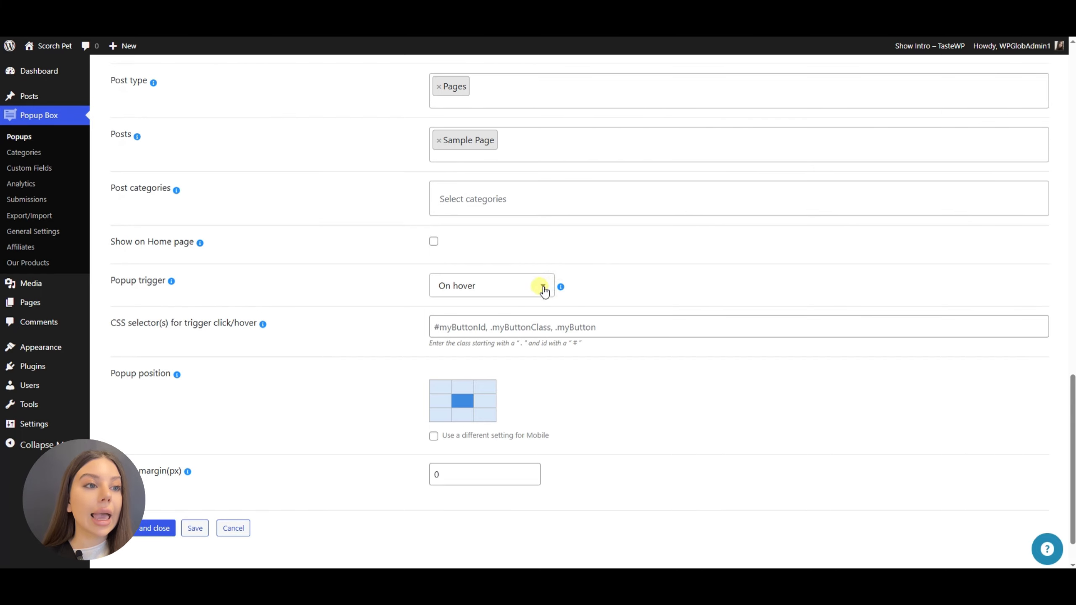
Try the Exit intent and Inactivity popup triggers and read the description of each
{"action": "left_click", "coordinate": [541, 287]}
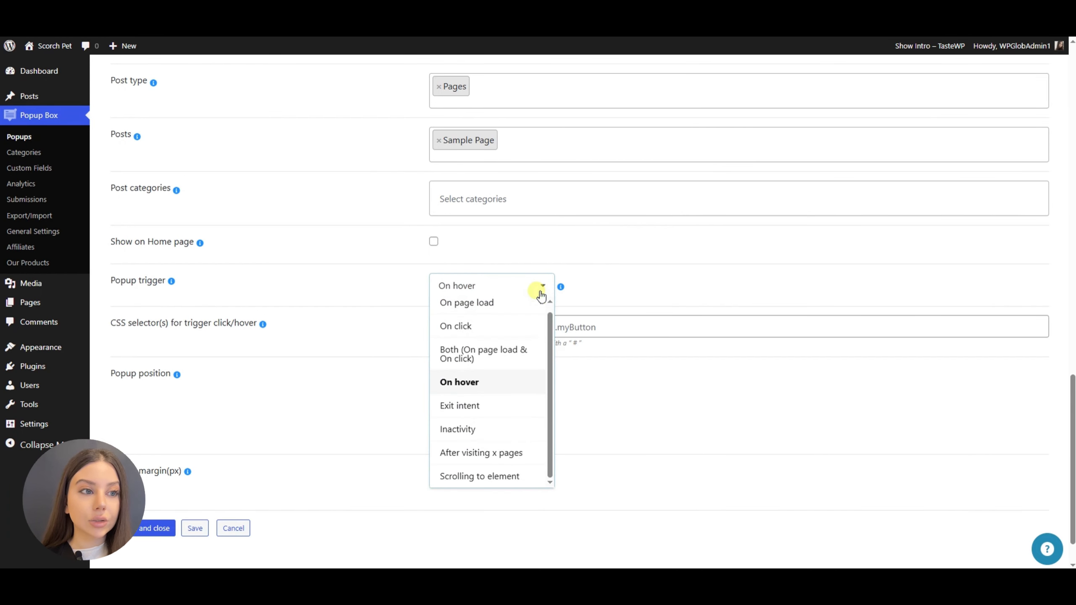
{"action": "left_click", "coordinate": [515, 407]}
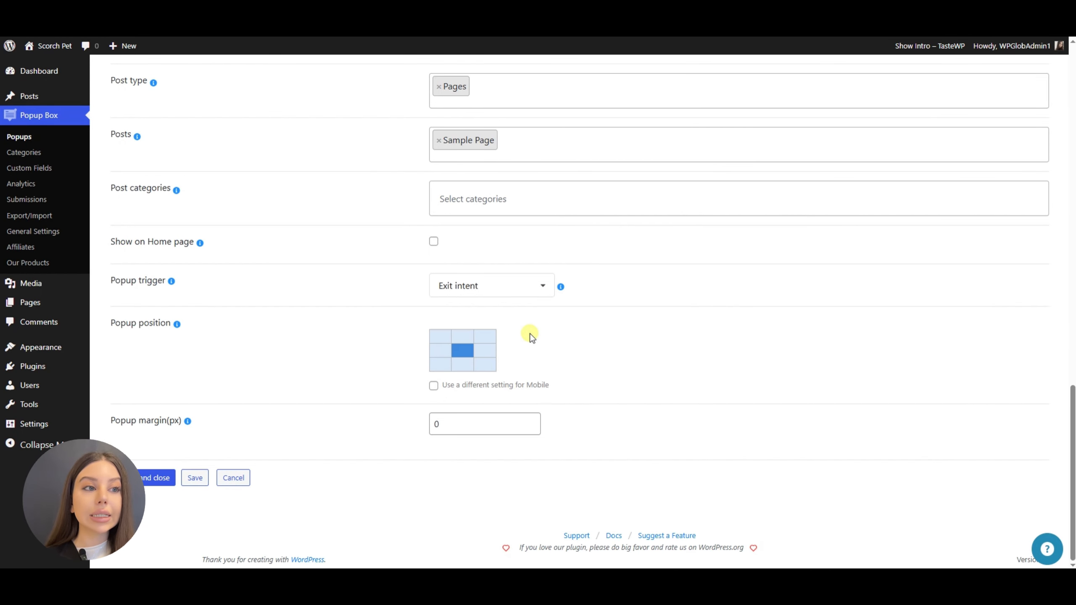
{"action": "mouse_move", "coordinate": [561, 288]}
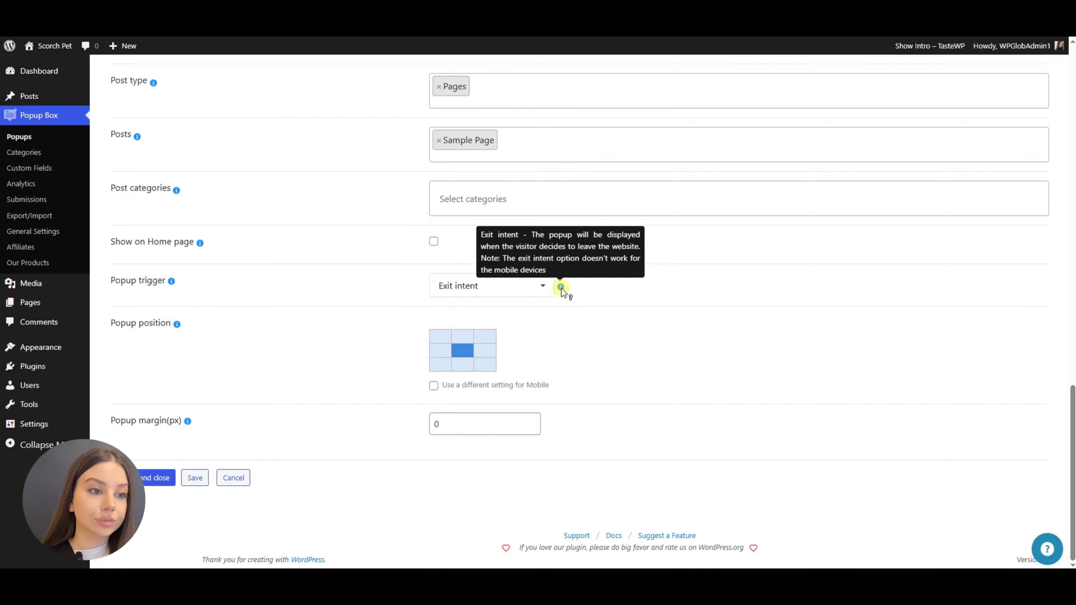
{"action": "left_click", "coordinate": [539, 289]}
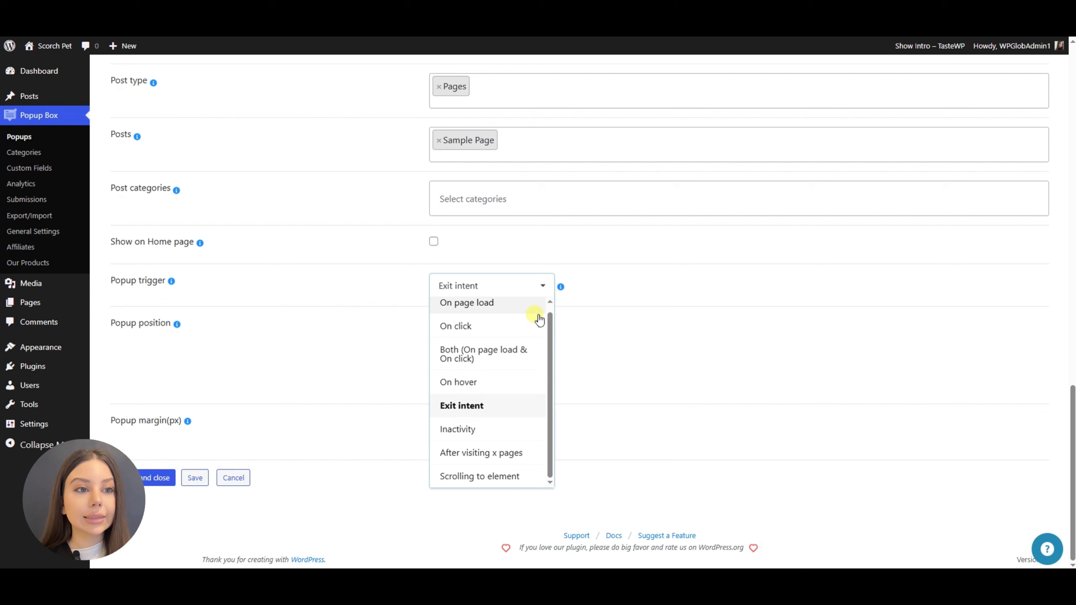
{"action": "left_click", "coordinate": [523, 429]}
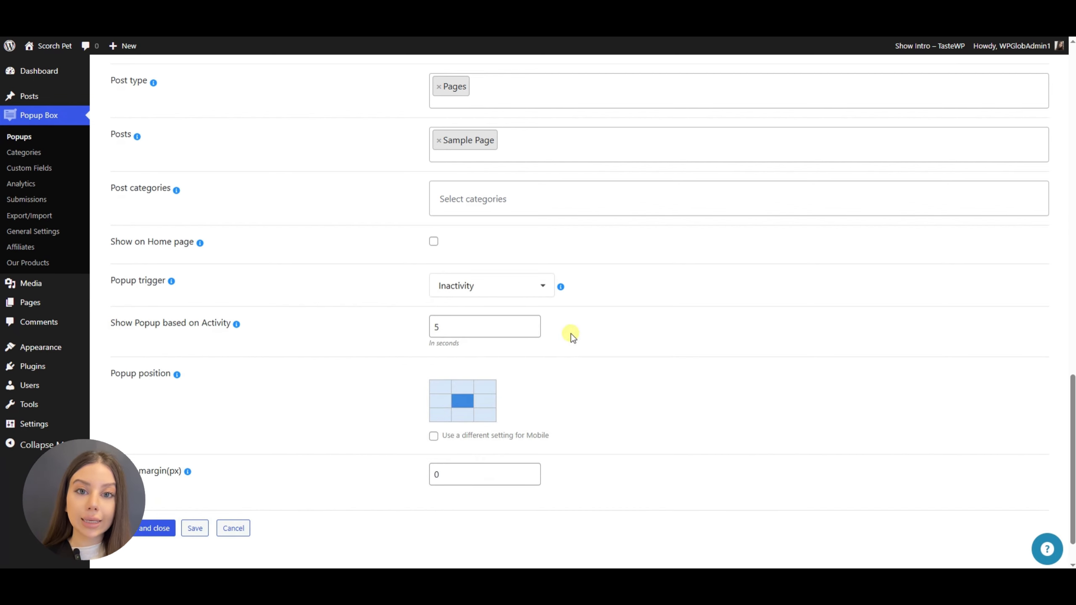
{"action": "mouse_move", "coordinate": [562, 287]}
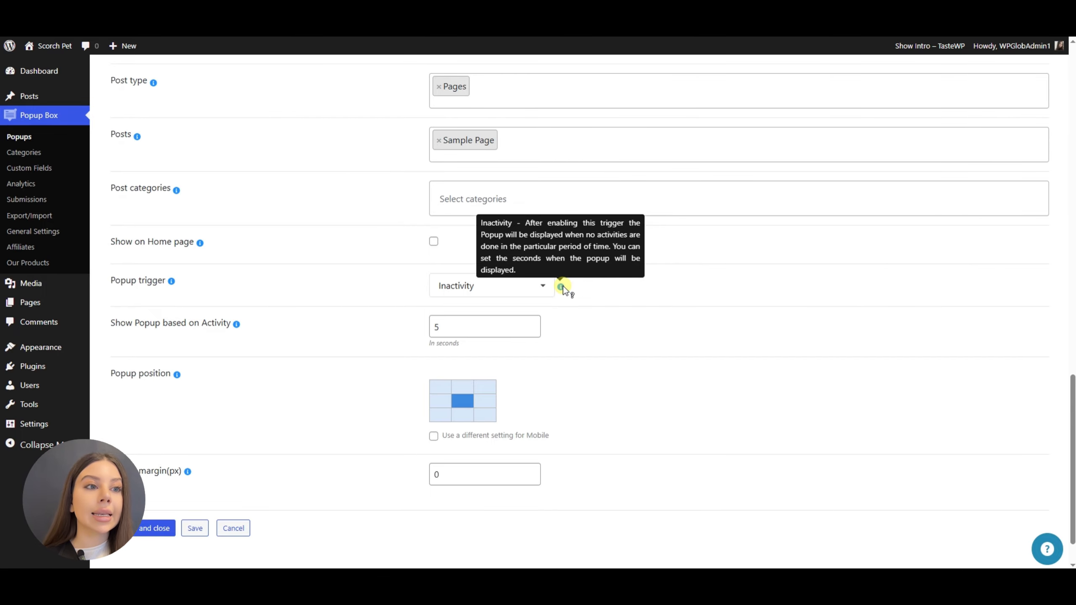
Try the After visiting x pages and Scrolling to element popup triggers and read the description of each
{"action": "left_click", "coordinate": [544, 290]}
{"action": "scroll", "coordinate": [543, 340], "scroll_direction": "down", "scroll_amount": 1}
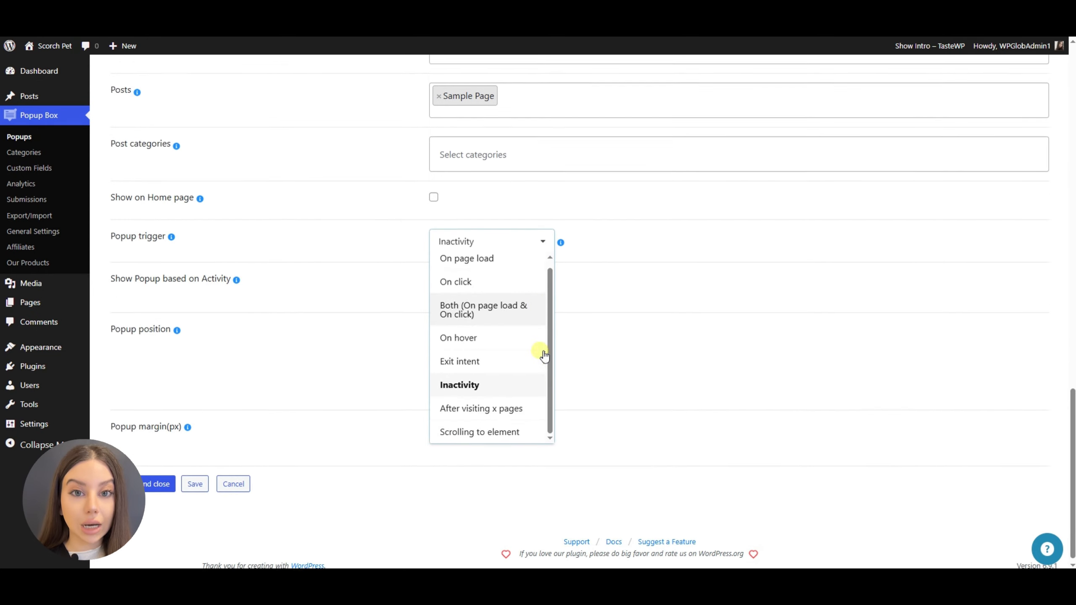
{"action": "left_click", "coordinate": [530, 405]}
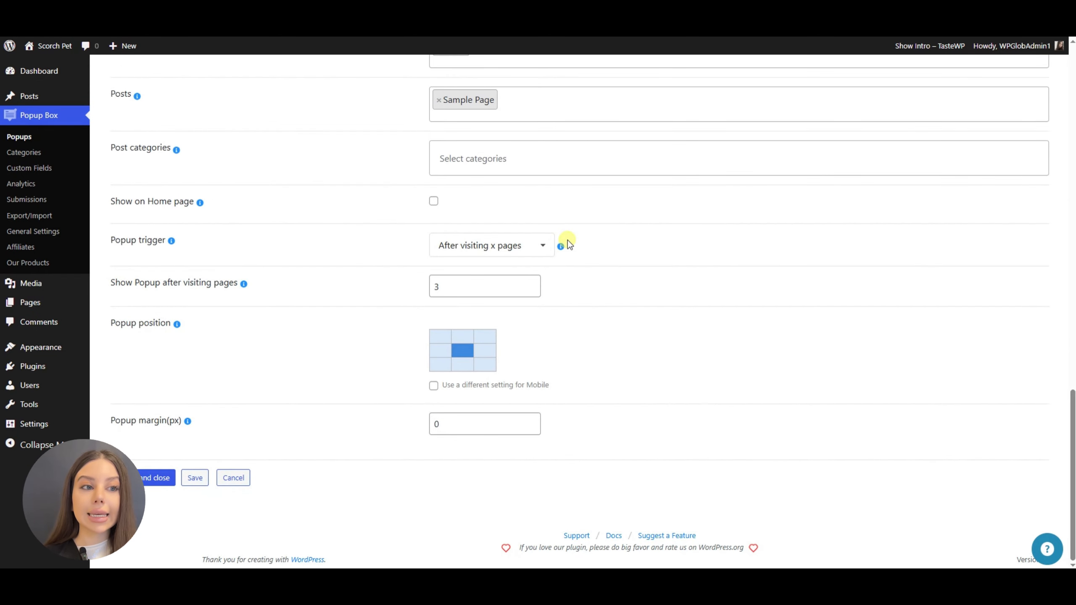
{"action": "mouse_move", "coordinate": [562, 248]}
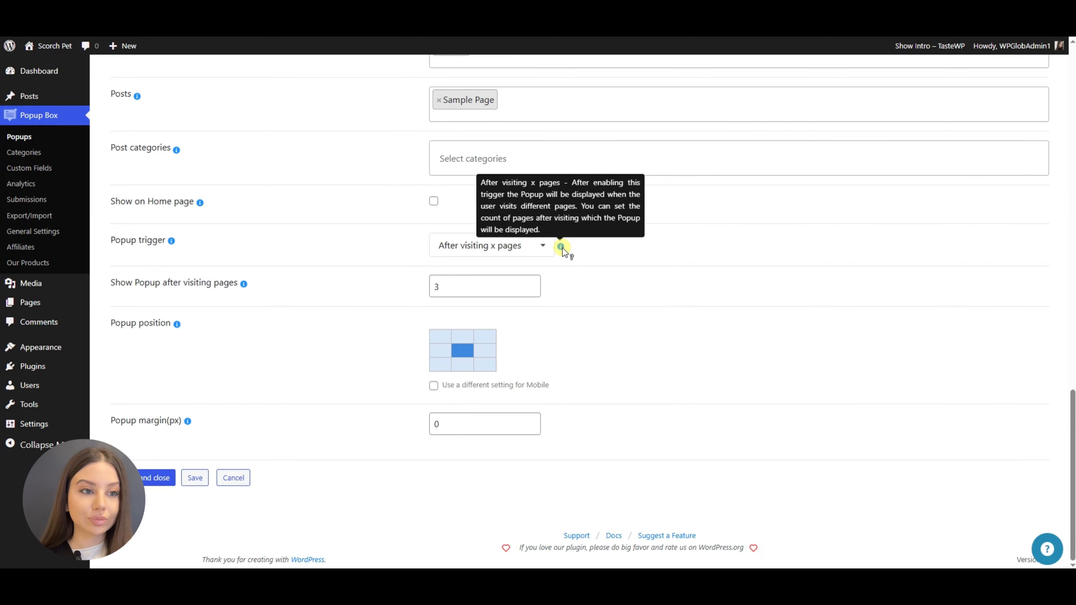
{"action": "left_click", "coordinate": [531, 245]}
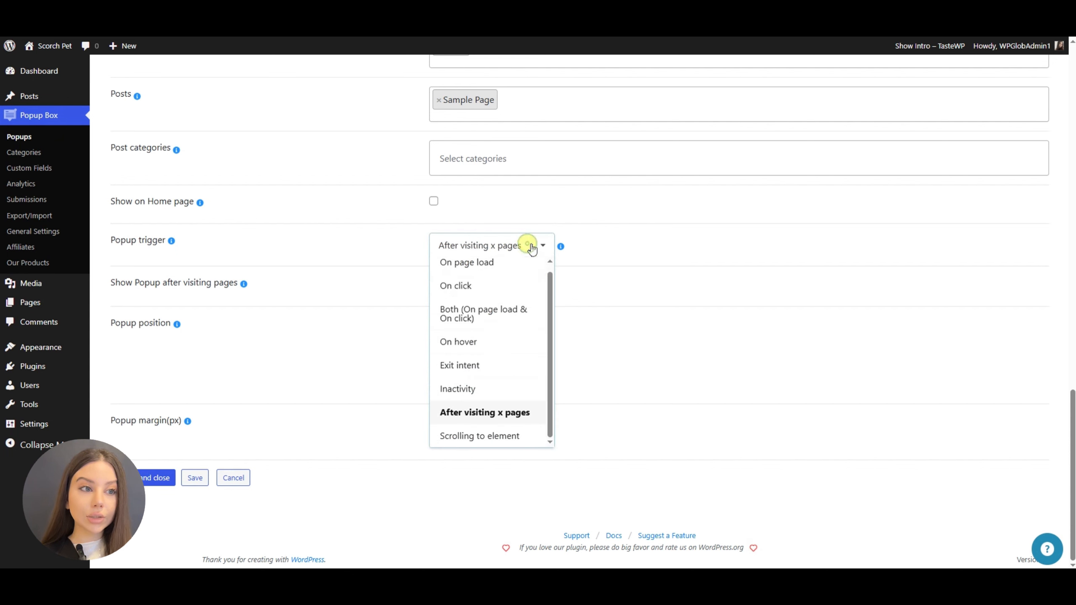
{"action": "left_click", "coordinate": [513, 437]}
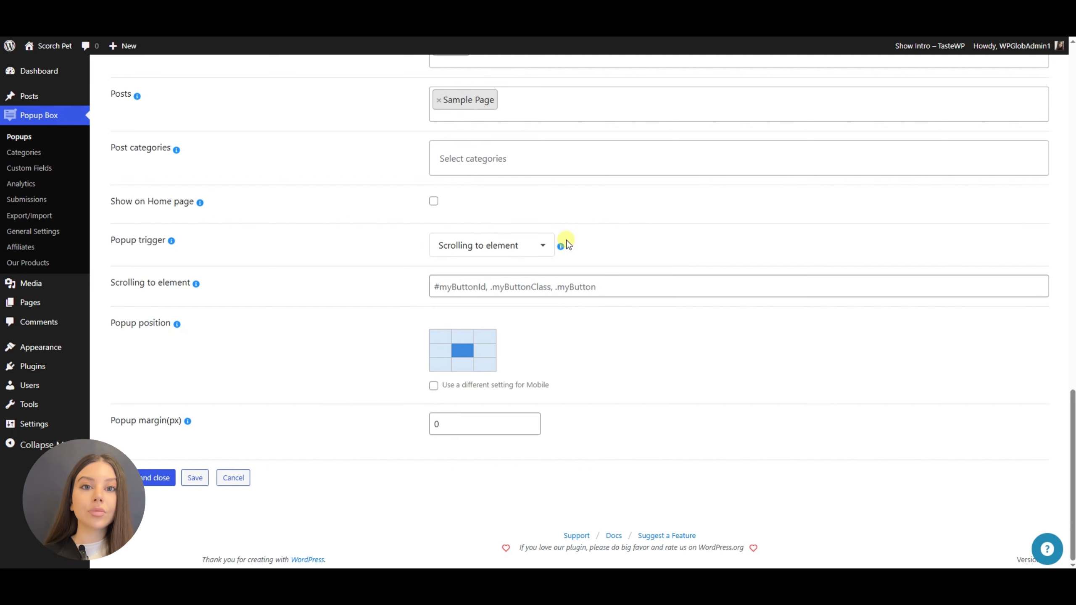
{"action": "mouse_move", "coordinate": [564, 248]}
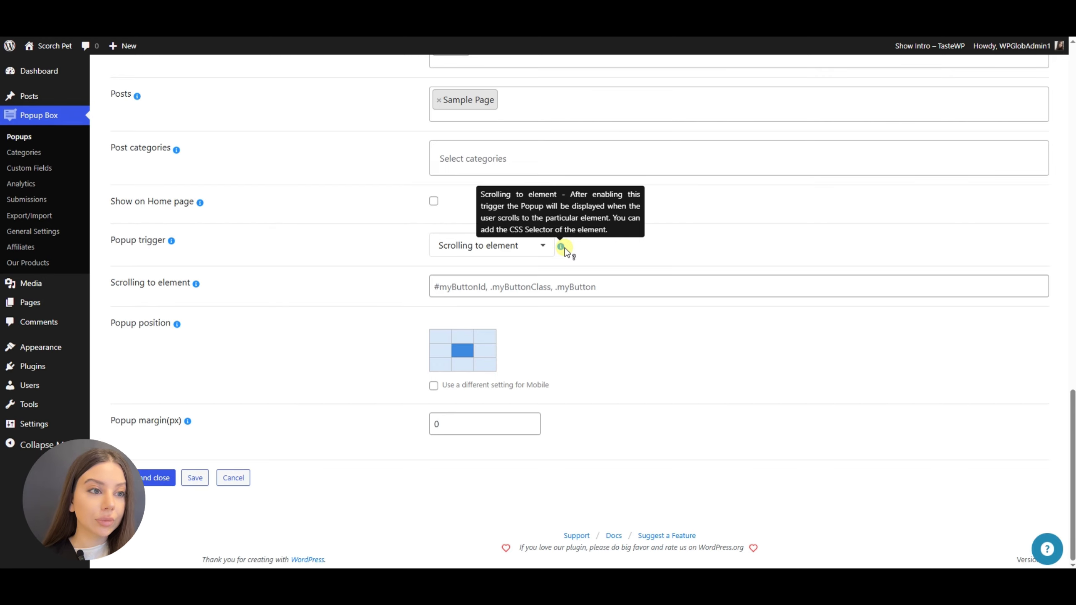
Try the Both (On page load & On click) popup trigger and read its description
{"action": "left_click", "coordinate": [543, 258]}
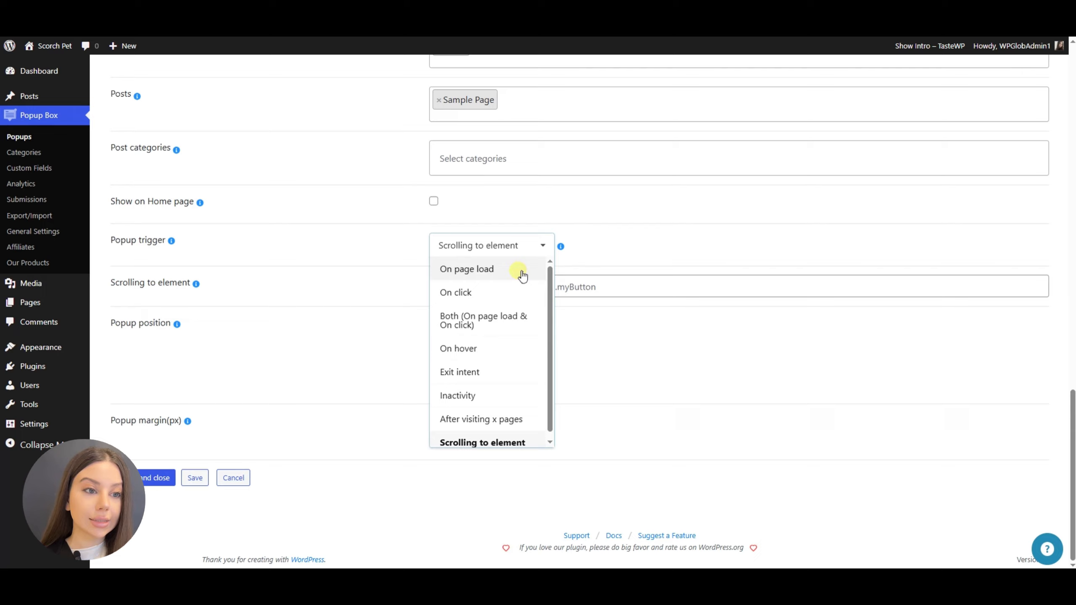
{"action": "left_click", "coordinate": [517, 331]}
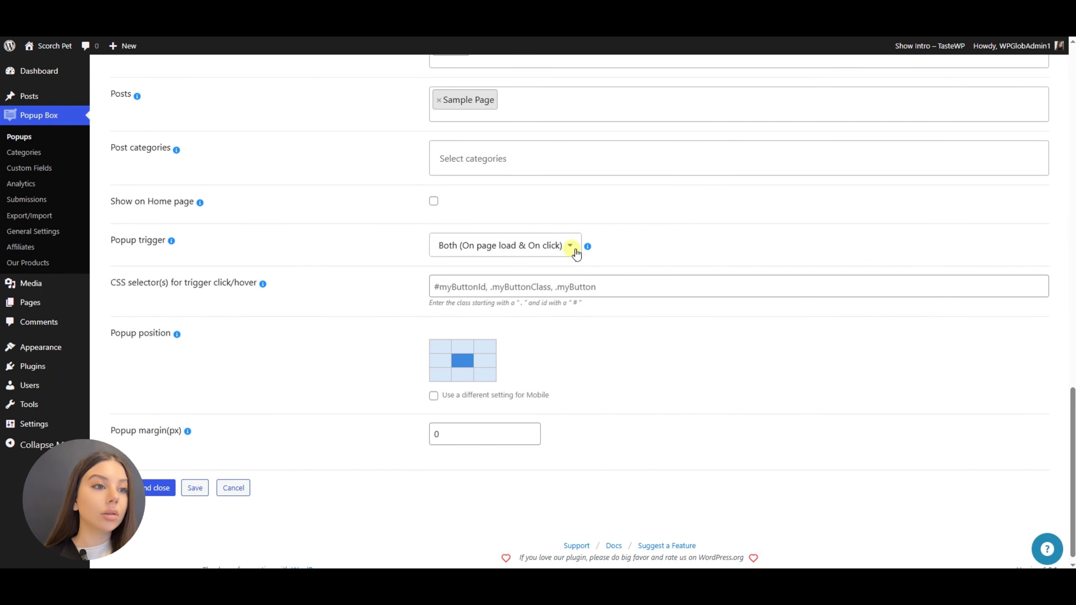
{"action": "mouse_move", "coordinate": [587, 246]}
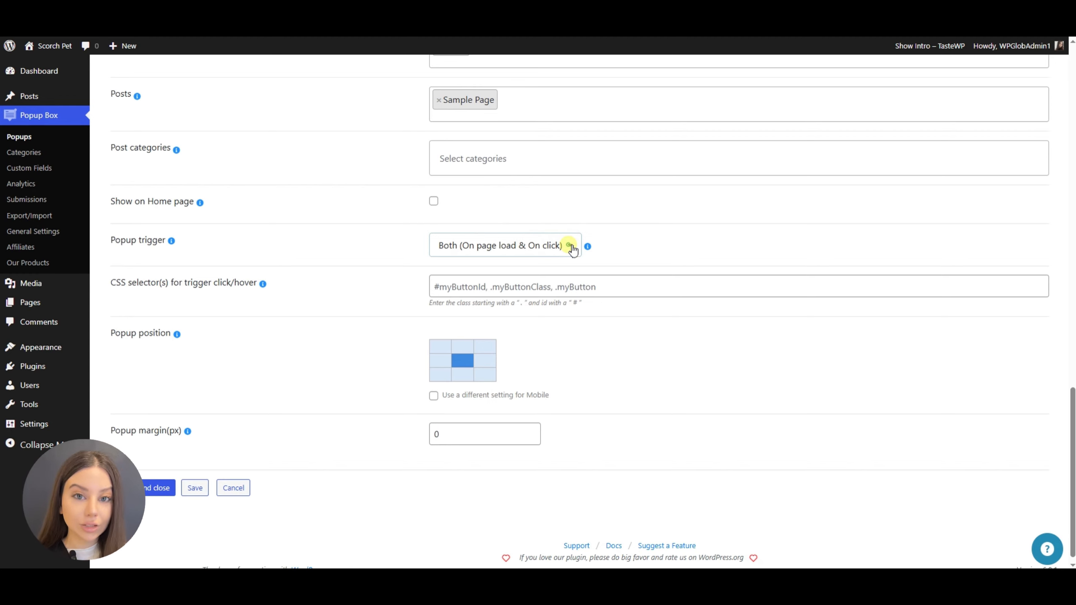
Set the popup trigger to On page load
{"action": "left_click", "coordinate": [573, 250]}
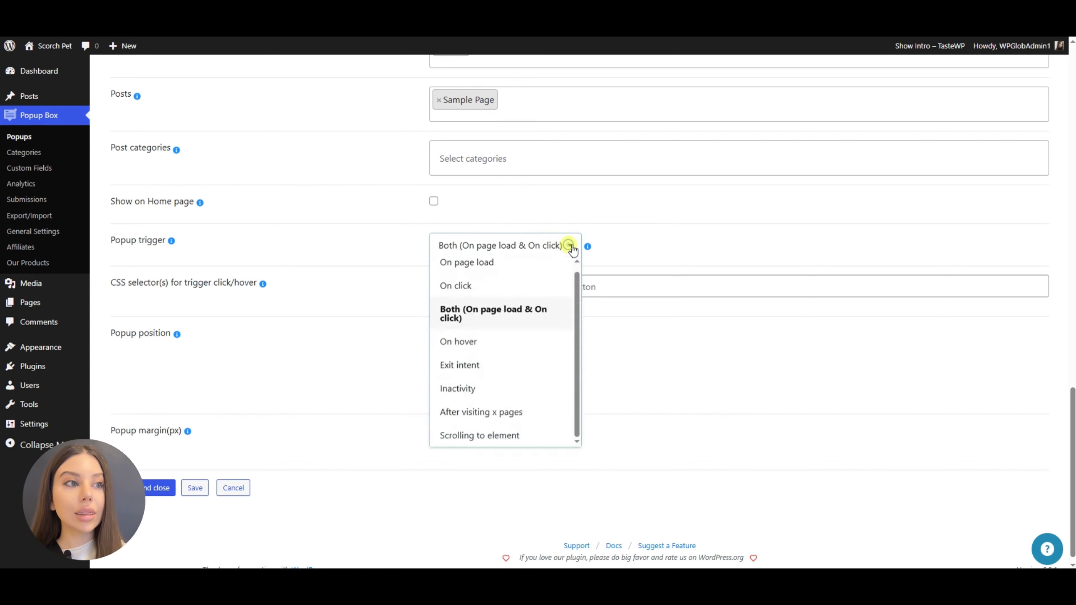
{"action": "left_click", "coordinate": [541, 266]}
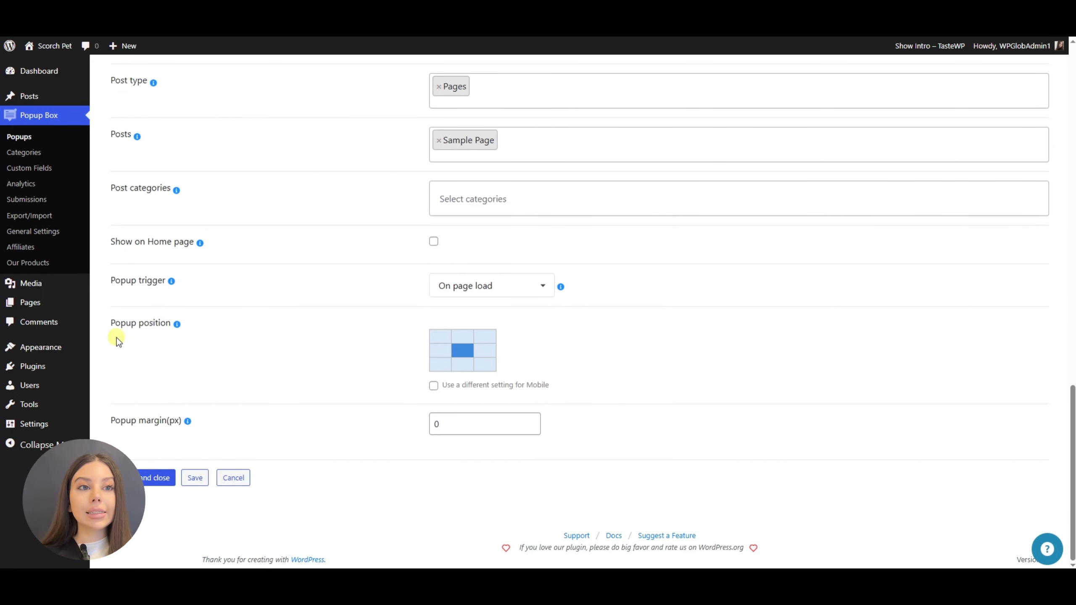
Try the top-left and bottom-right popup positions, set the position back to the center, and save the popup
{"action": "left_click", "coordinate": [442, 340]}
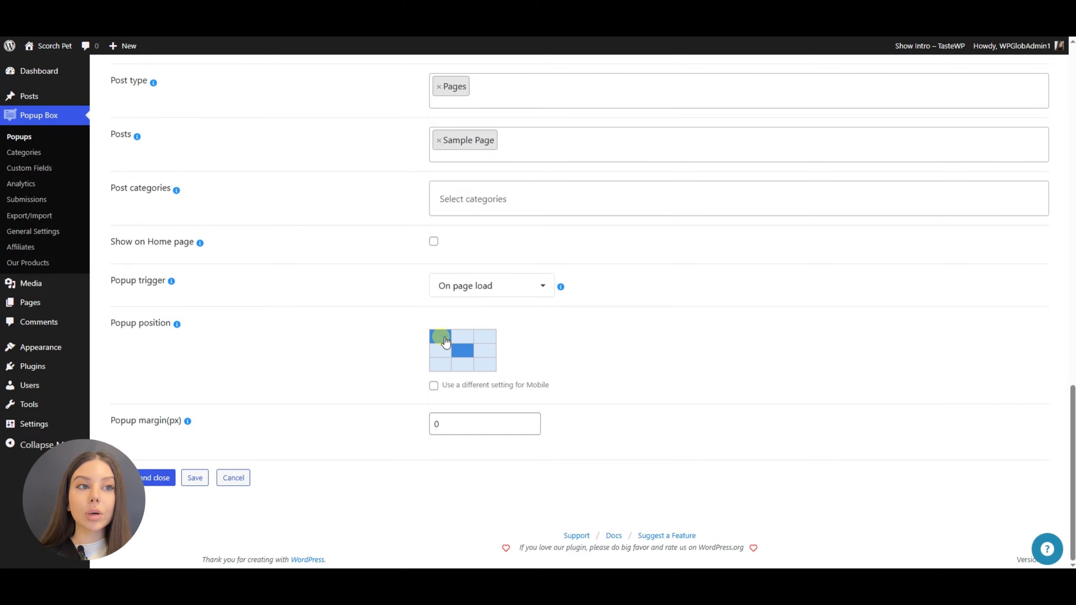
{"action": "left_click", "coordinate": [485, 364]}
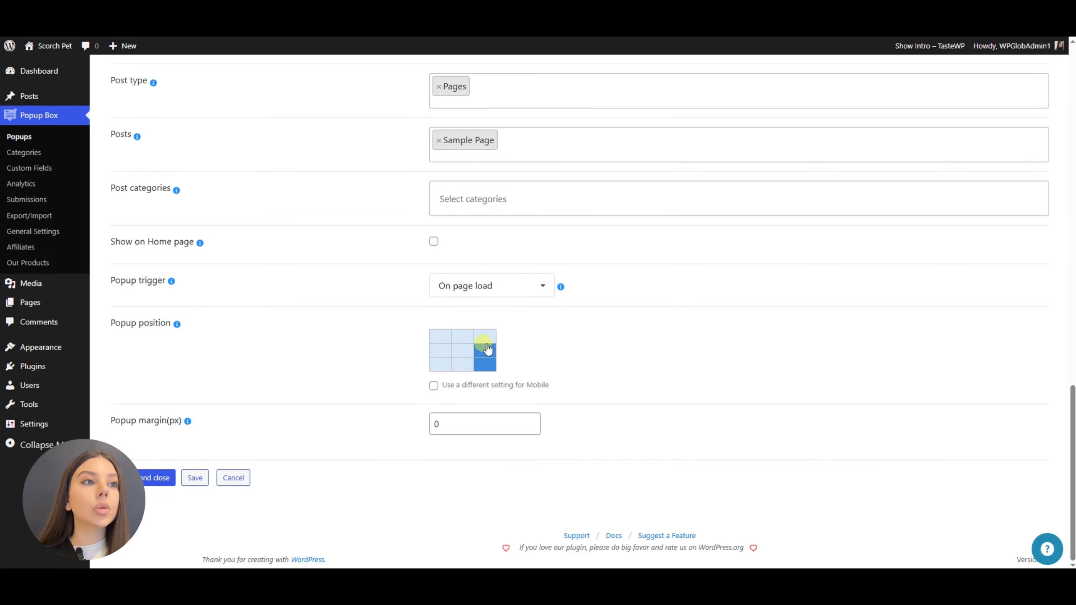
{"action": "left_click", "coordinate": [465, 350]}
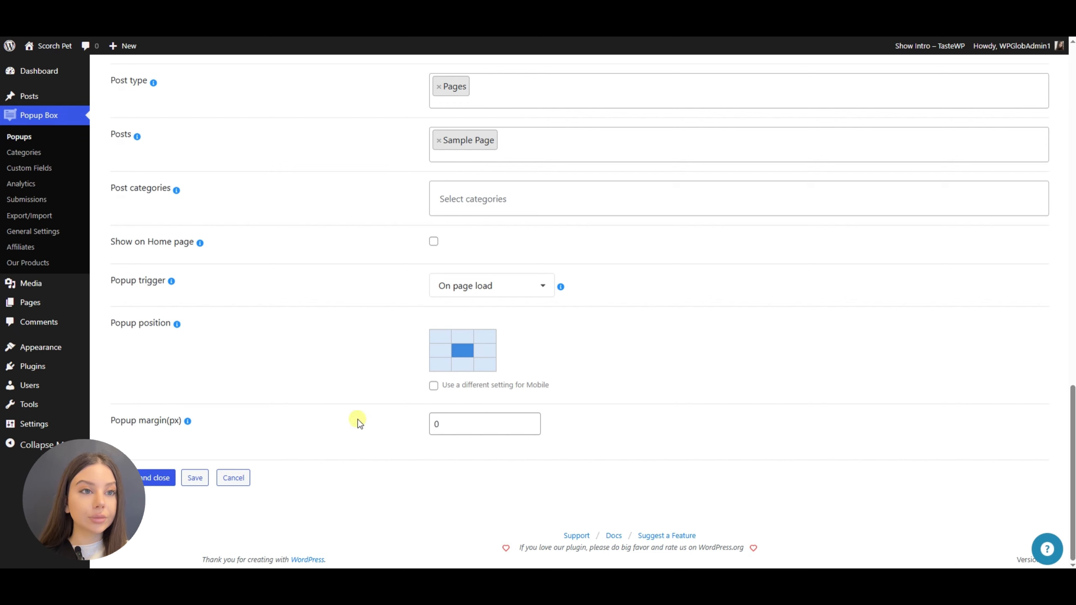
{"action": "left_click", "coordinate": [196, 476]}
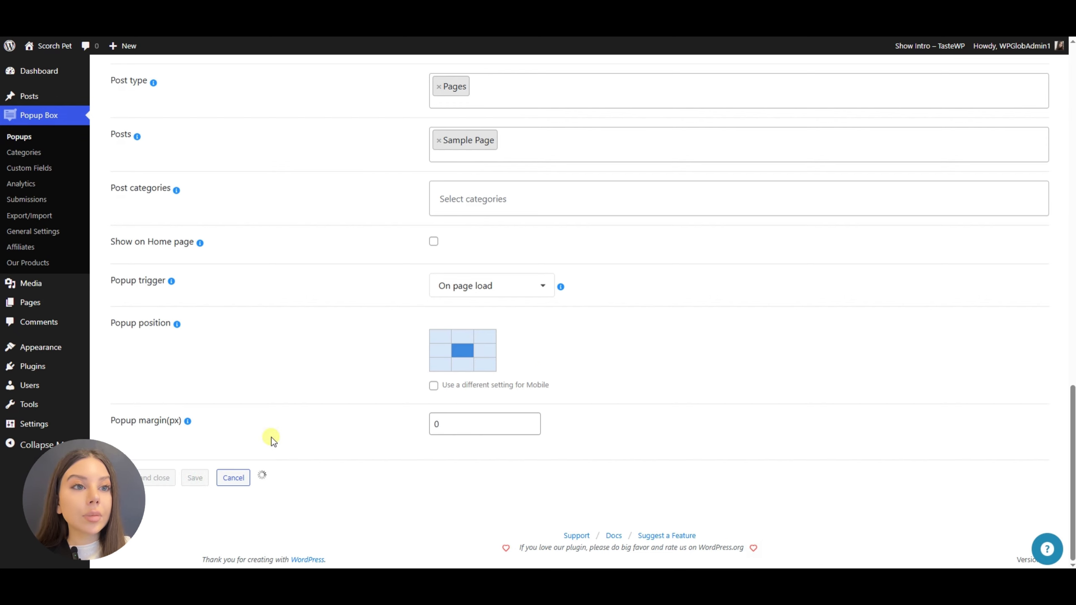
Open the popup's Settings and examine the Open Delay option under Popup opening
{"action": "left_click", "coordinate": [198, 306]}
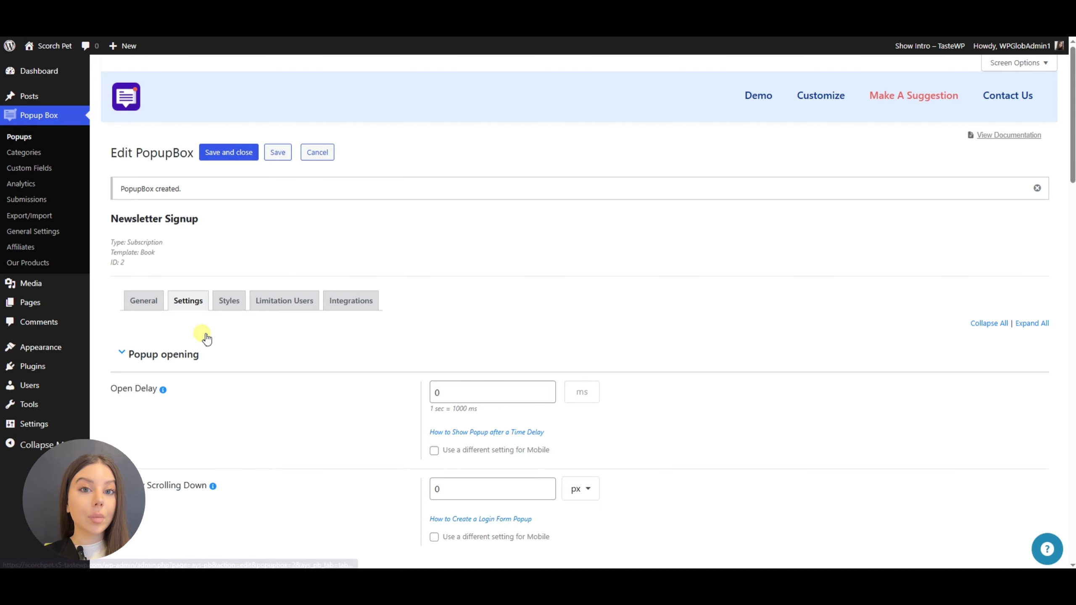
{"action": "scroll", "coordinate": [284, 355], "scroll_direction": "down", "scroll_amount": 4}
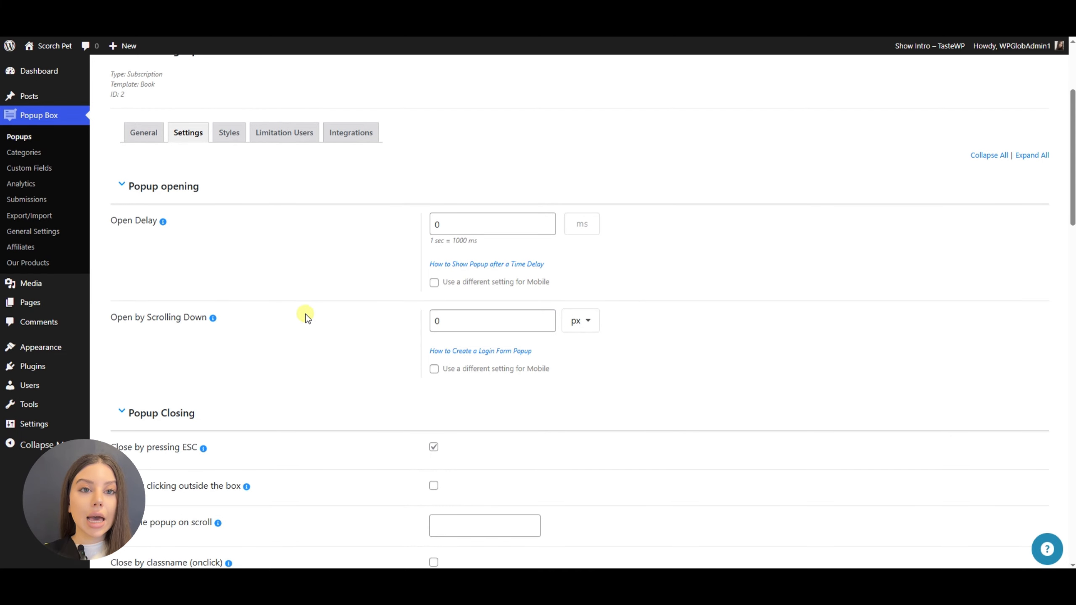
{"action": "mouse_move", "coordinate": [161, 223]}
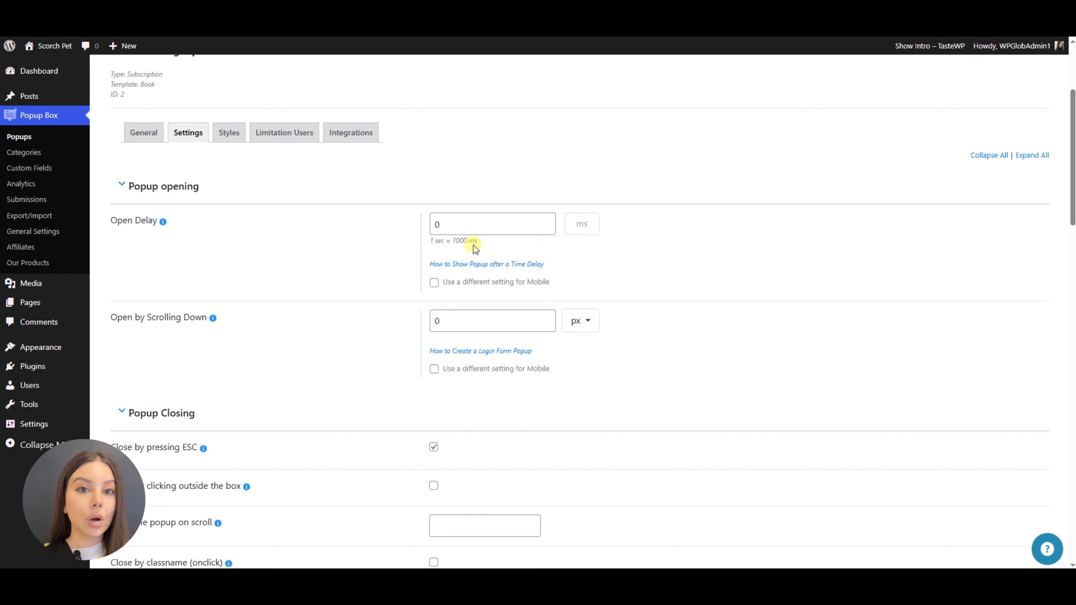
Set the popup's Open Delay to 3000 ms
{"action": "left_click_drag", "start_coordinate": [466, 226], "coordinate": [403, 224]}
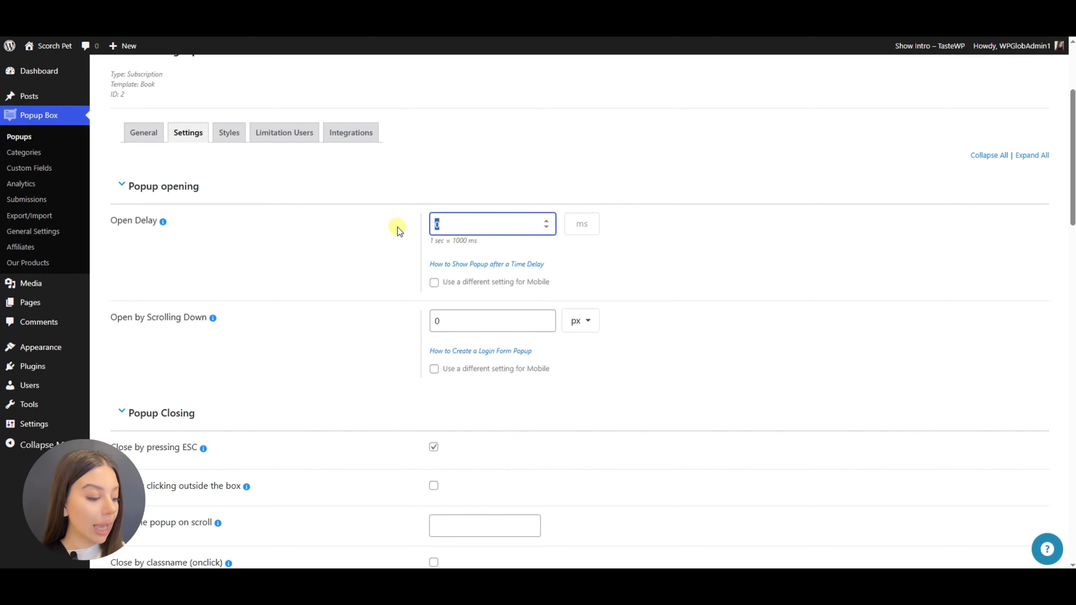
{"action": "type", "text": "3000"}
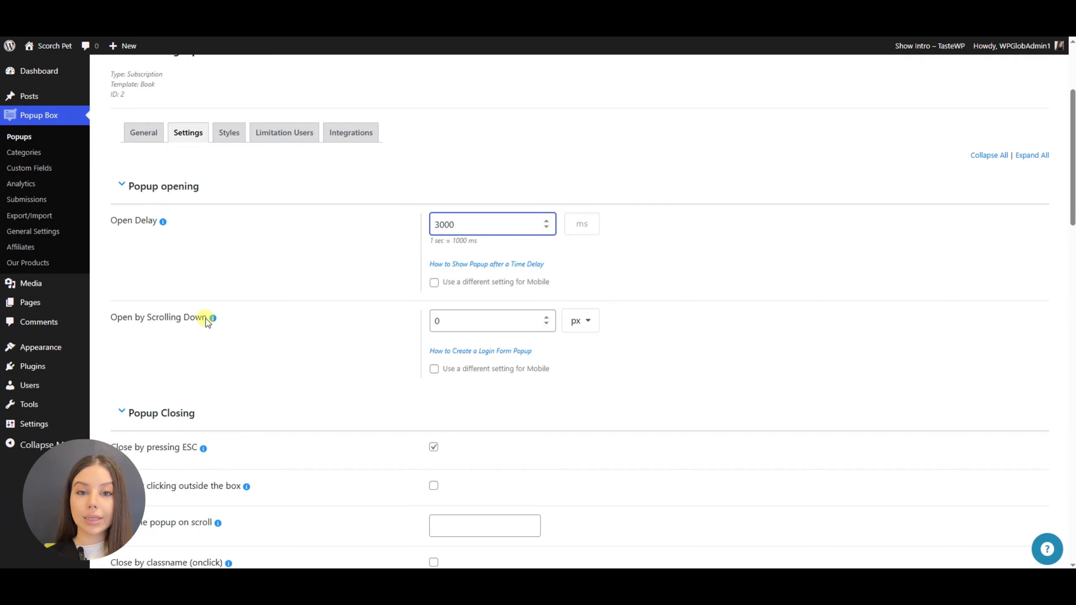
Read the Open by Scrolling Down description and try a different mobile setting for the Open Delay
{"action": "mouse_move", "coordinate": [213, 320]}
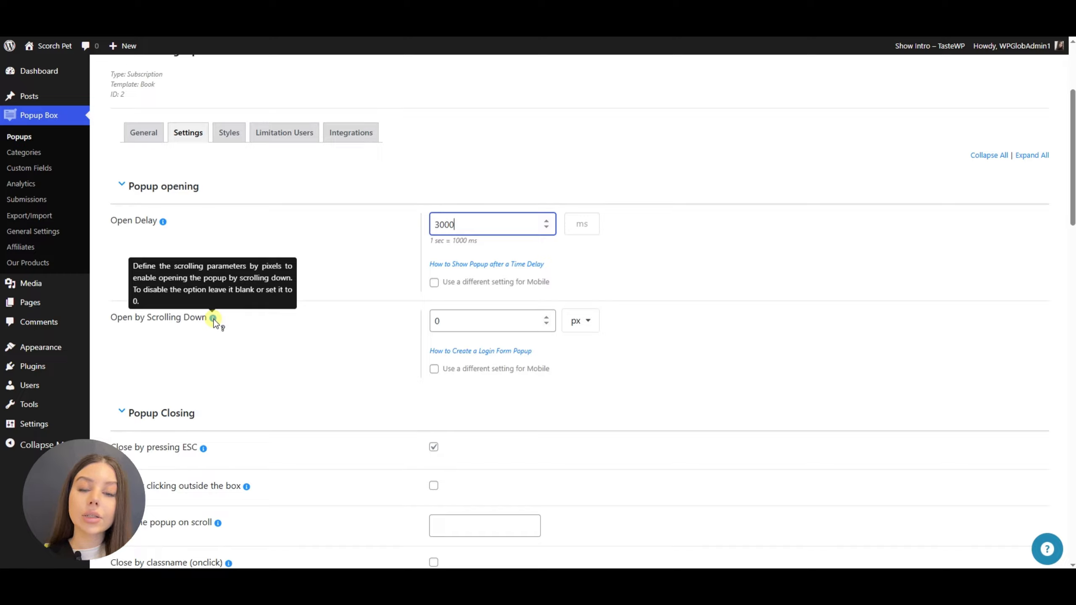
{"action": "left_click", "coordinate": [461, 324]}
{"action": "left_click", "coordinate": [391, 303]}
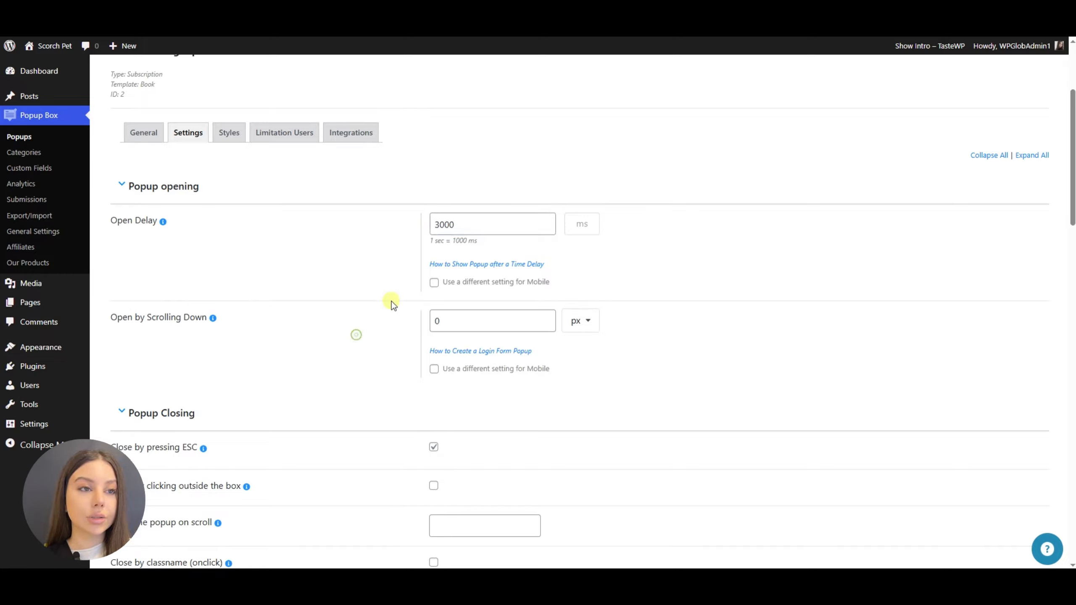
{"action": "left_click", "coordinate": [434, 282]}
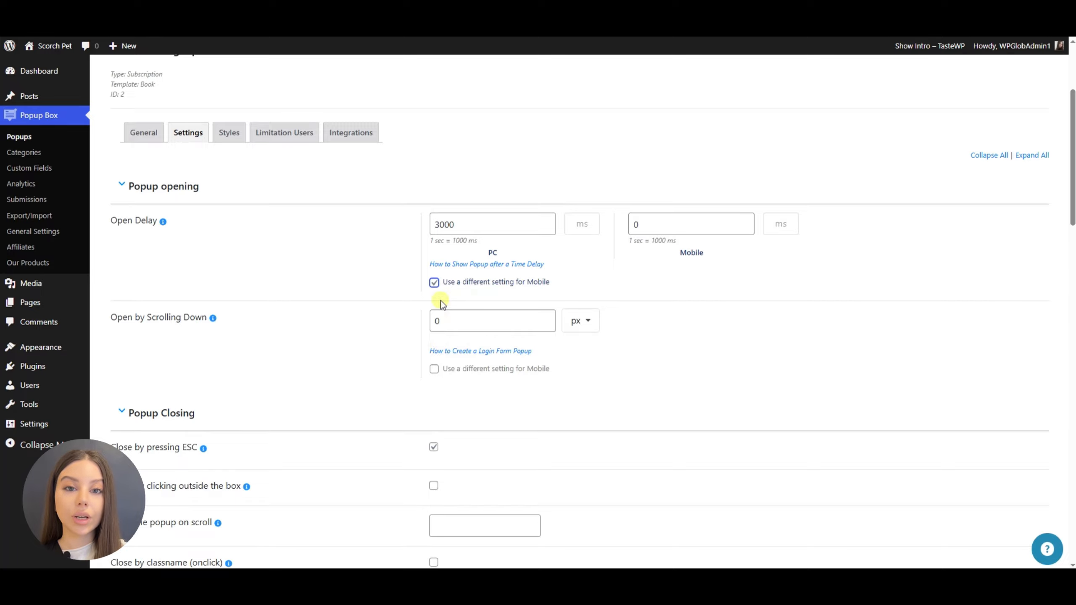
{"action": "left_click", "coordinate": [434, 282]}
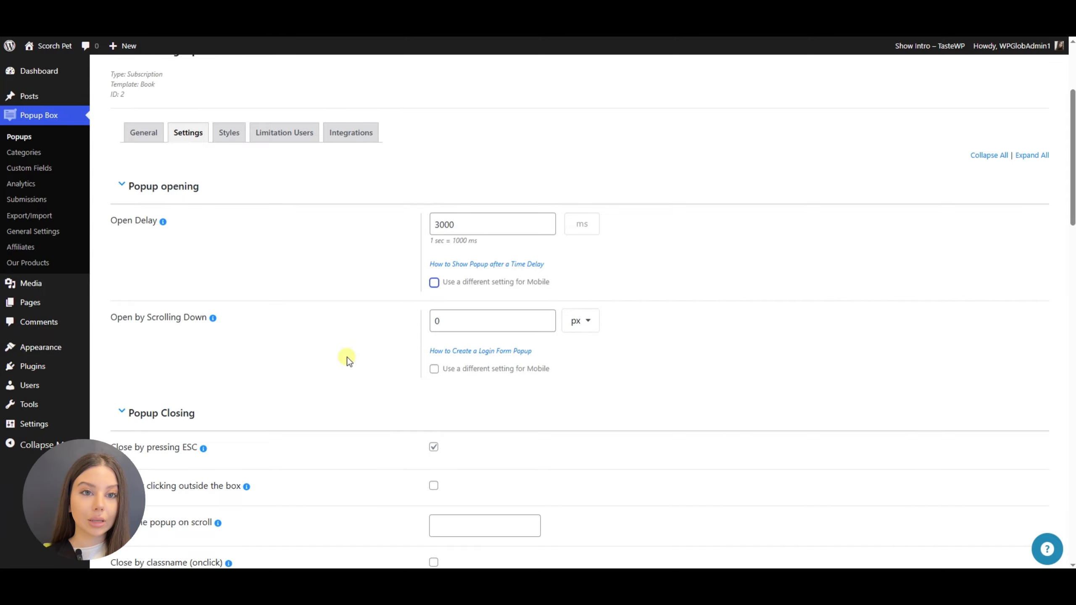
Examine the Popup Closing options, including the close button position and close button text
{"action": "scroll", "coordinate": [347, 350], "scroll_direction": "down", "scroll_amount": 5}
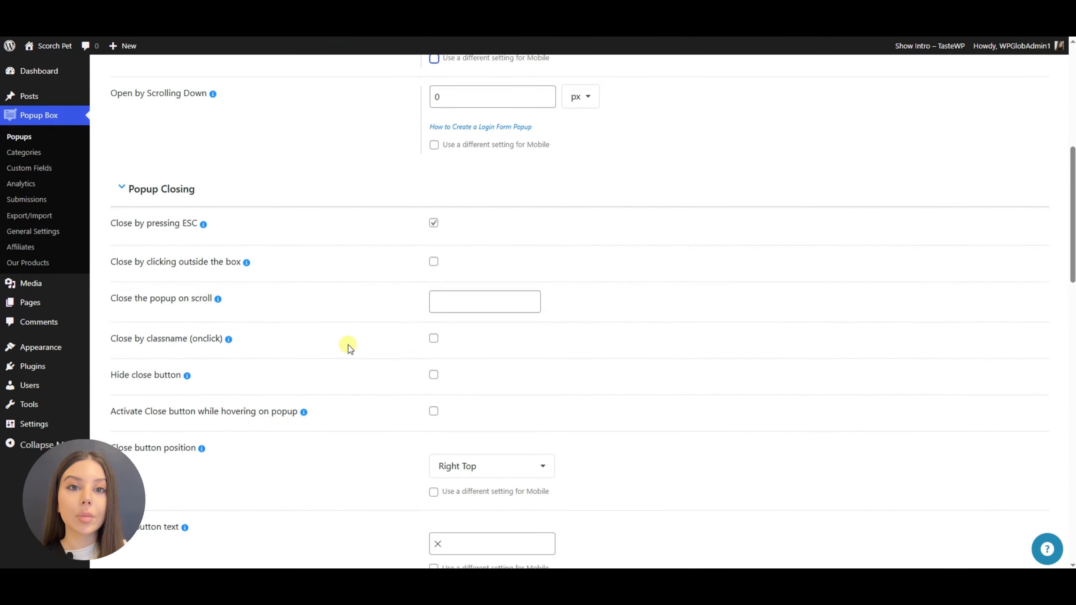
{"action": "scroll", "coordinate": [337, 319], "scroll_direction": "down", "scroll_amount": 1}
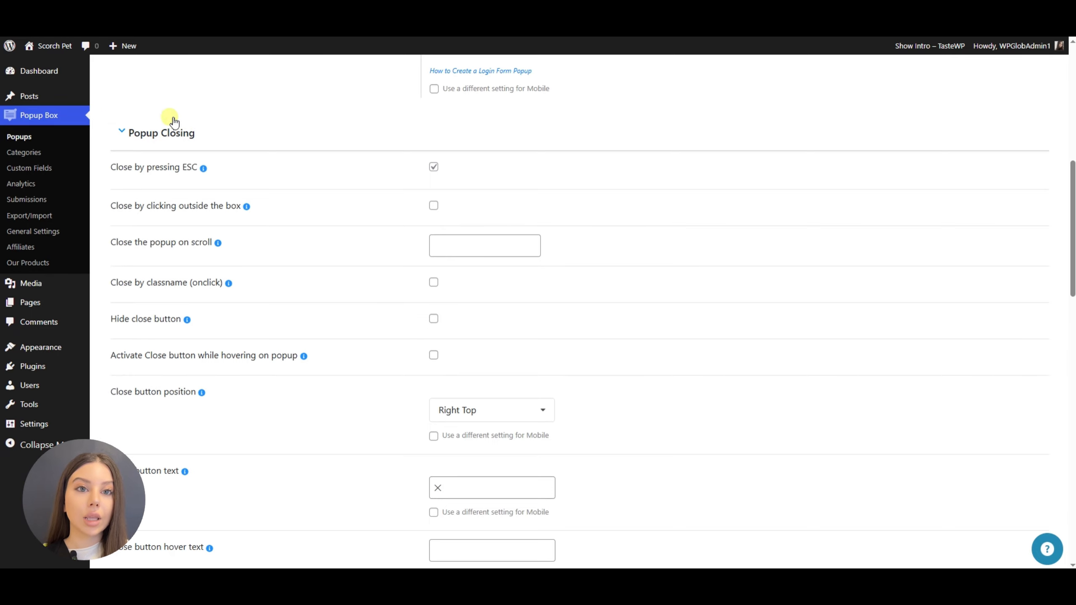
{"action": "scroll", "coordinate": [233, 128], "scroll_direction": "down", "scroll_amount": 1}
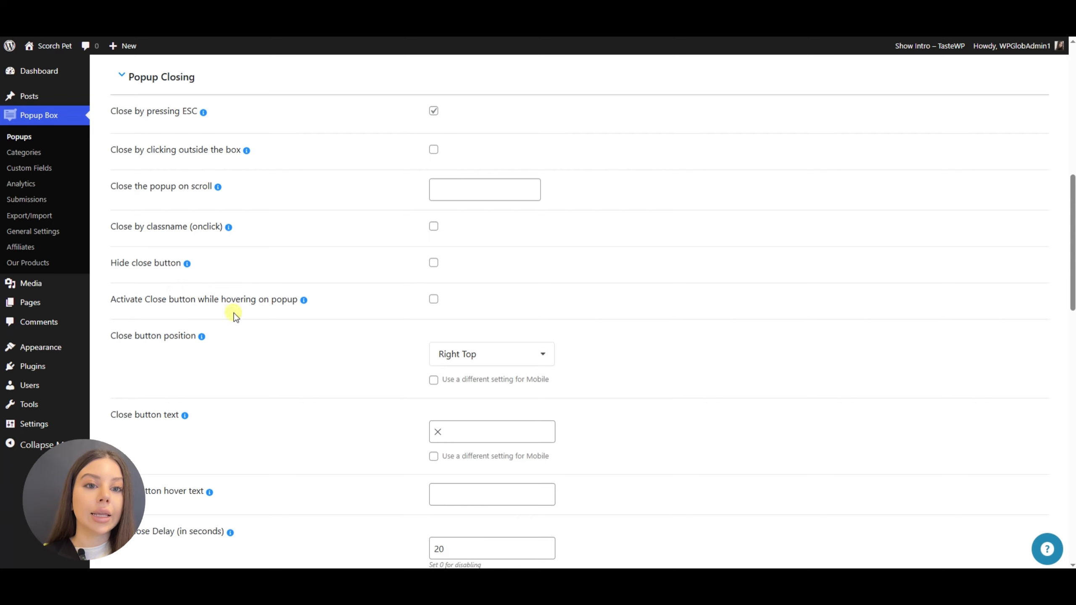
{"action": "scroll", "coordinate": [233, 312], "scroll_direction": "down", "scroll_amount": 3}
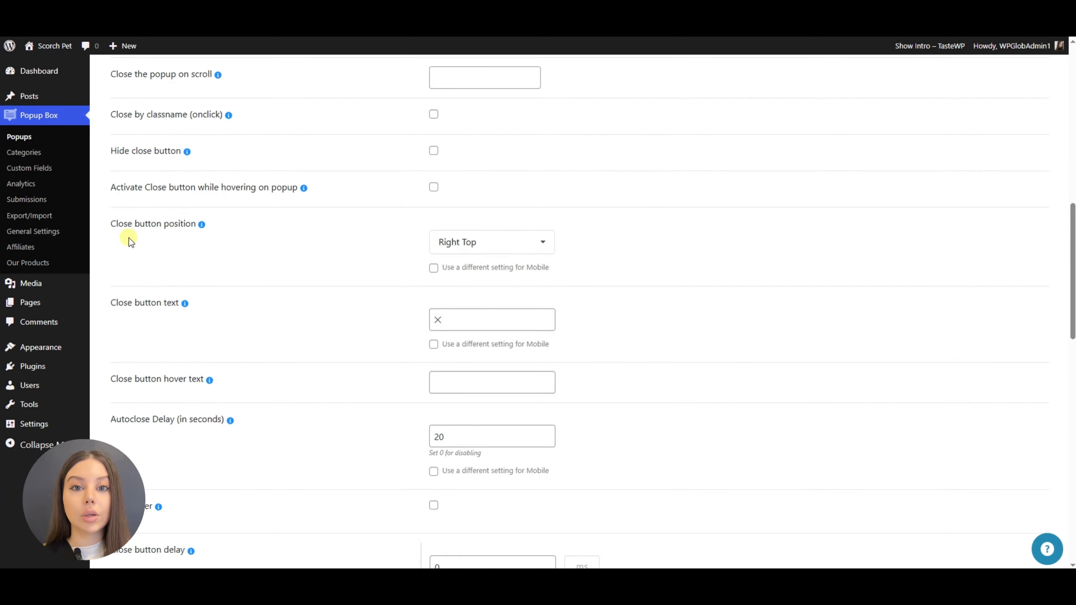
{"action": "scroll", "coordinate": [202, 270], "scroll_direction": "down", "scroll_amount": 1}
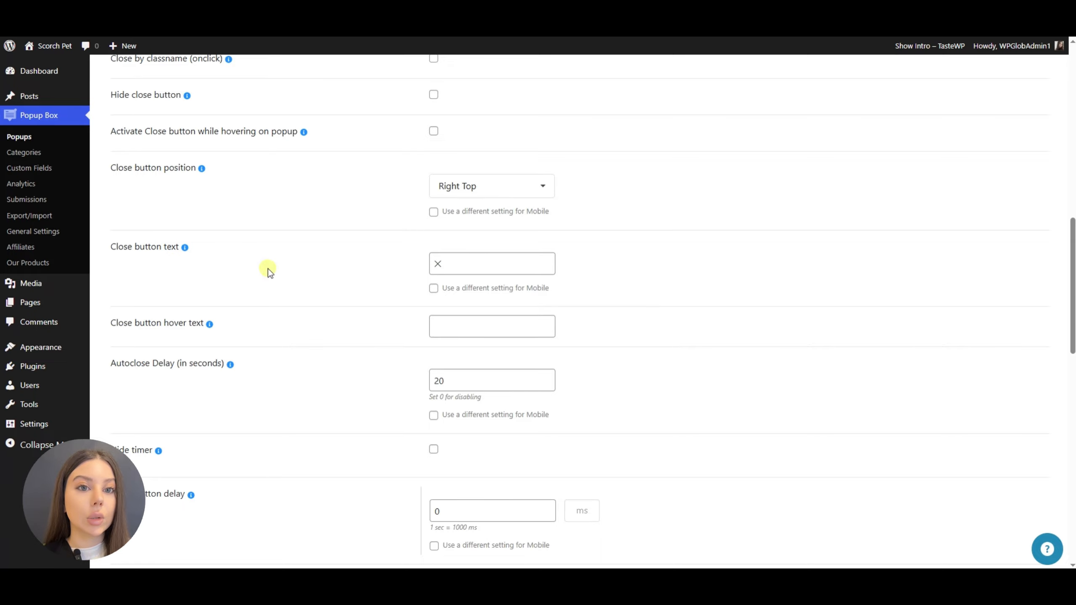
{"action": "left_click", "coordinate": [448, 267]}
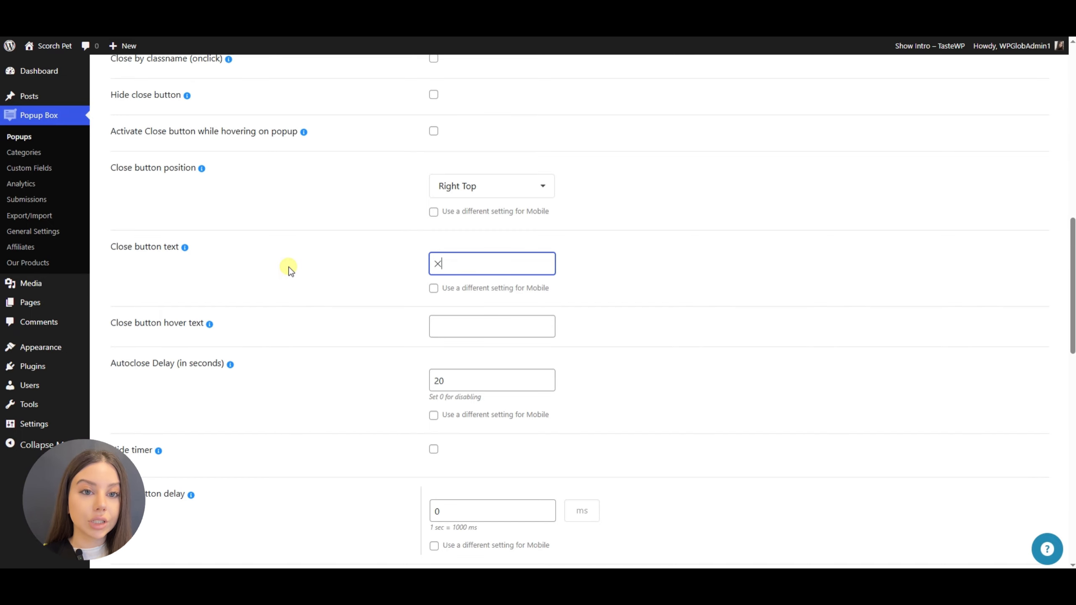
Set the popup's Autoclose Delay to 0 seconds to disable automatic closing
{"action": "scroll", "coordinate": [311, 351], "scroll_direction": "down", "scroll_amount": 1}
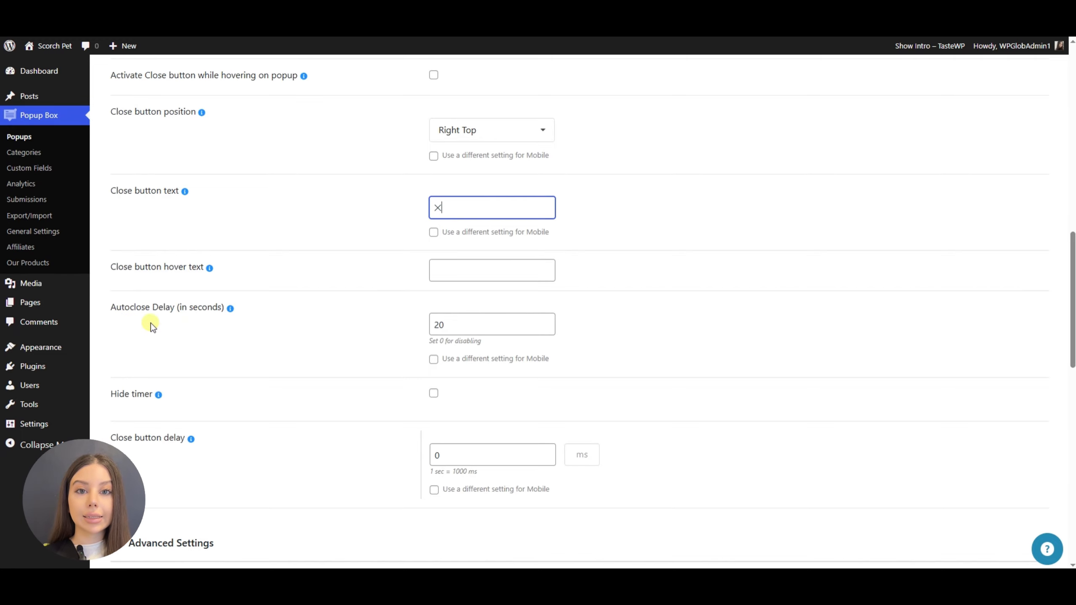
{"action": "double_click", "coordinate": [459, 331]}
{"action": "type", "text": "0"}
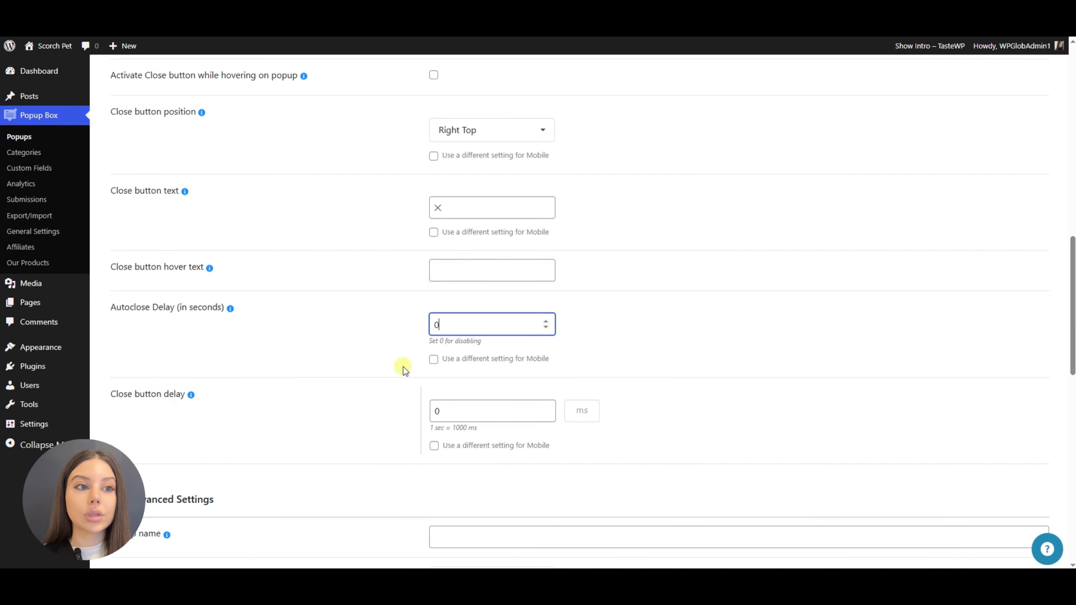
Examine the Close button delay and the Advanced Settings, including the popup name, category, overlay and scheduling options
{"action": "scroll", "coordinate": [360, 315], "scroll_direction": "down", "scroll_amount": 2}
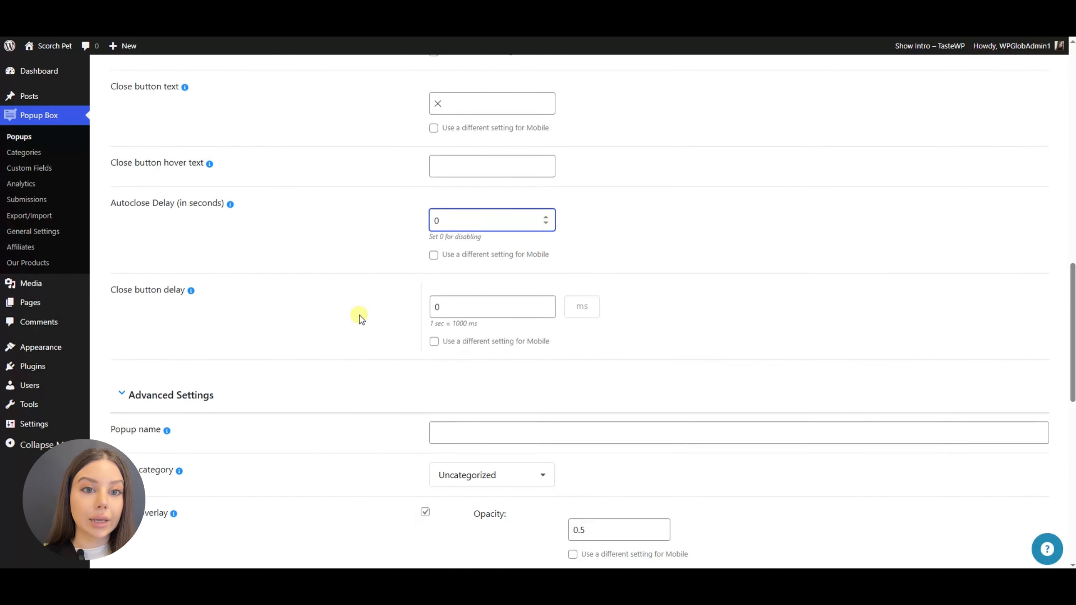
{"action": "scroll", "coordinate": [406, 301], "scroll_direction": "down", "scroll_amount": 3}
{"action": "scroll", "coordinate": [341, 280], "scroll_direction": "down", "scroll_amount": 1}
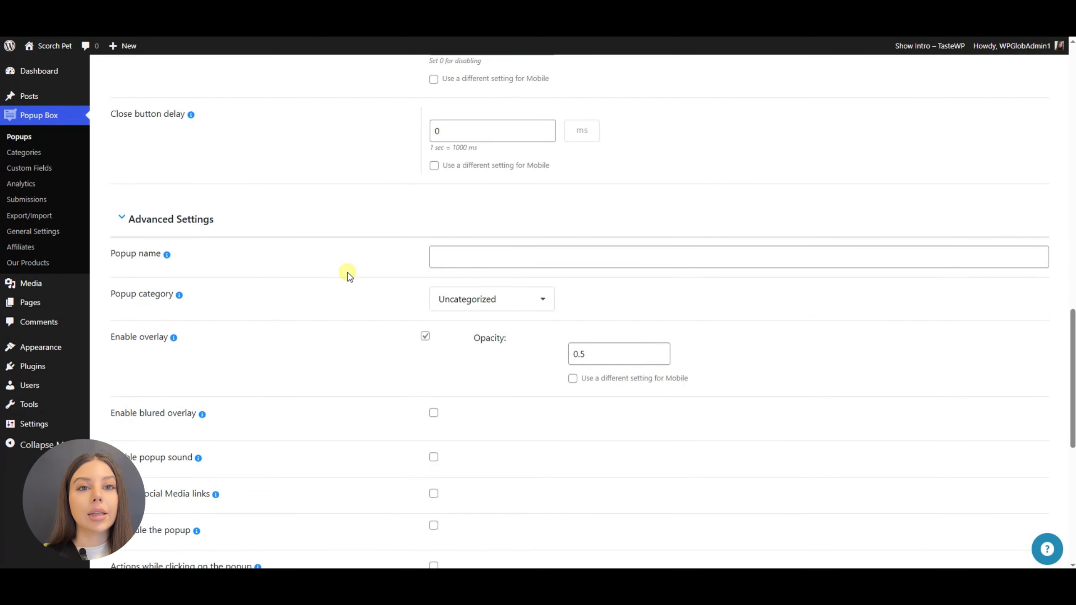
{"action": "left_click", "coordinate": [446, 256]}
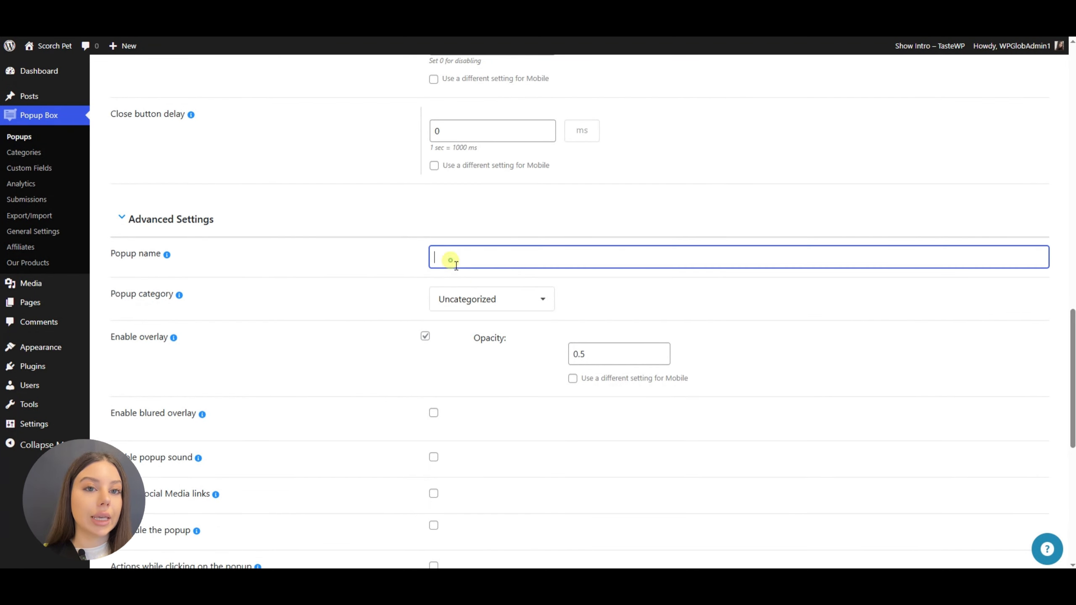
{"action": "left_click", "coordinate": [476, 299]}
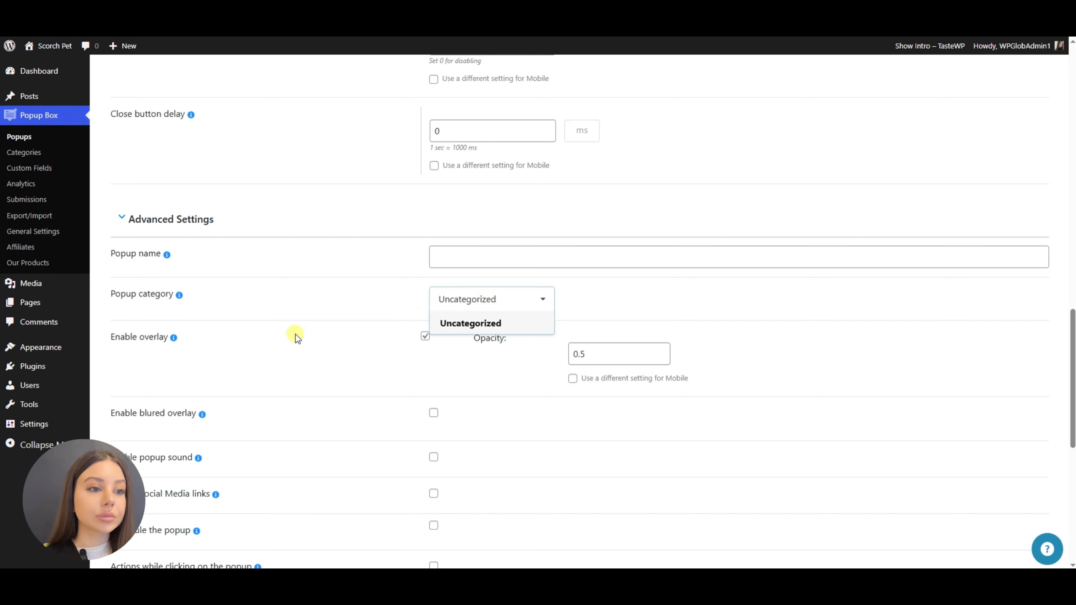
{"action": "left_click", "coordinate": [296, 345]}
{"action": "scroll", "coordinate": [306, 319], "scroll_direction": "down", "scroll_amount": 1}
{"action": "scroll", "coordinate": [306, 319], "scroll_direction": "down", "scroll_amount": 4}
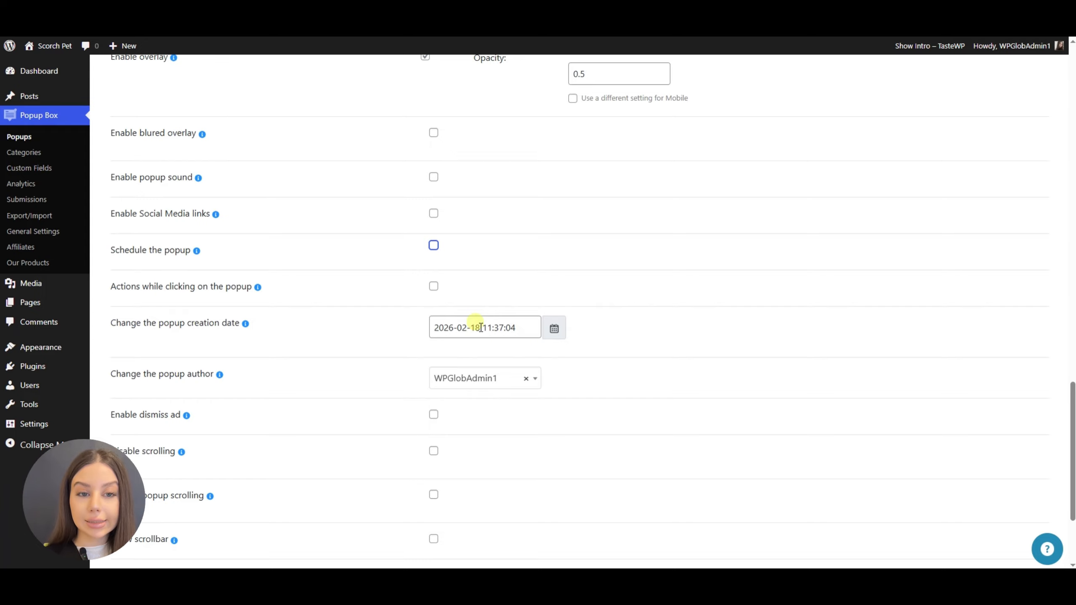
Save the popup with its changed settings
{"action": "scroll", "coordinate": [369, 326], "scroll_direction": "down", "scroll_amount": 1}
{"action": "scroll", "coordinate": [368, 326], "scroll_direction": "down", "scroll_amount": 2}
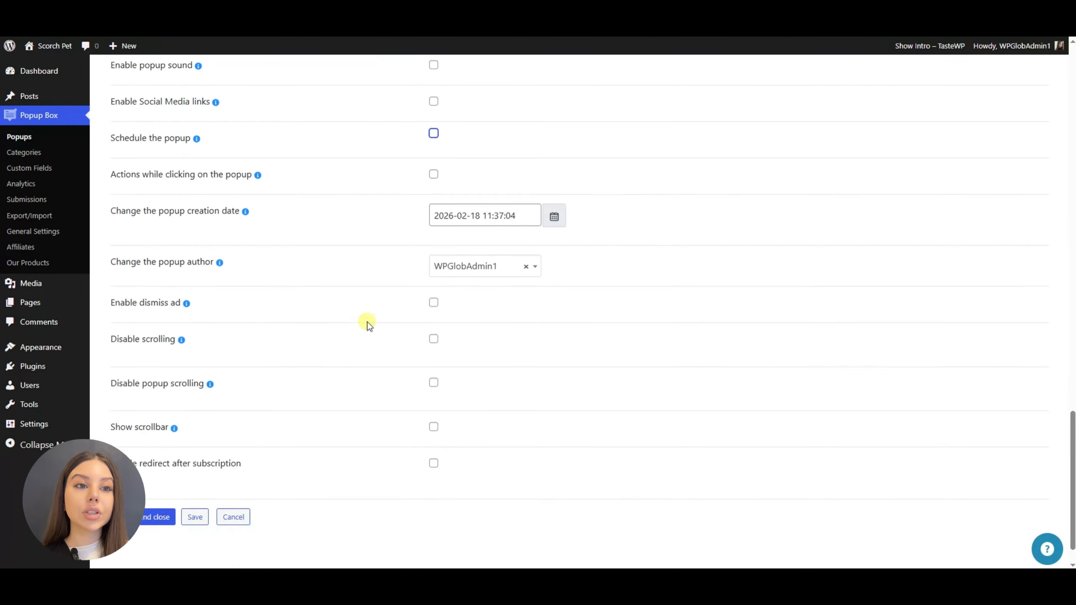
{"action": "left_click", "coordinate": [191, 484]}
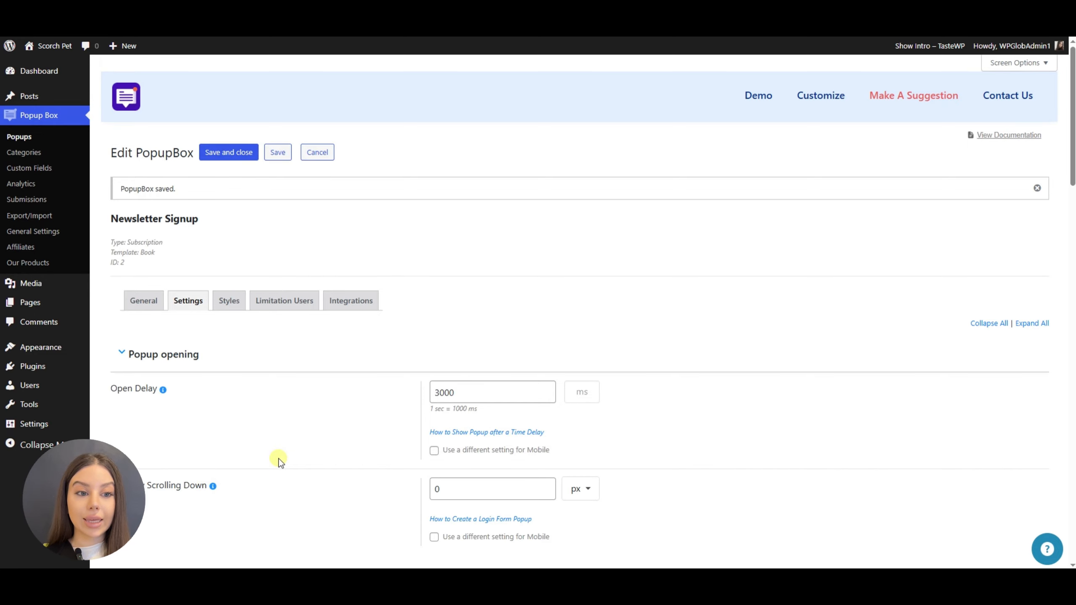
Open the Styles settings of the Newsletter Signup popup
{"action": "left_click", "coordinate": [240, 311]}
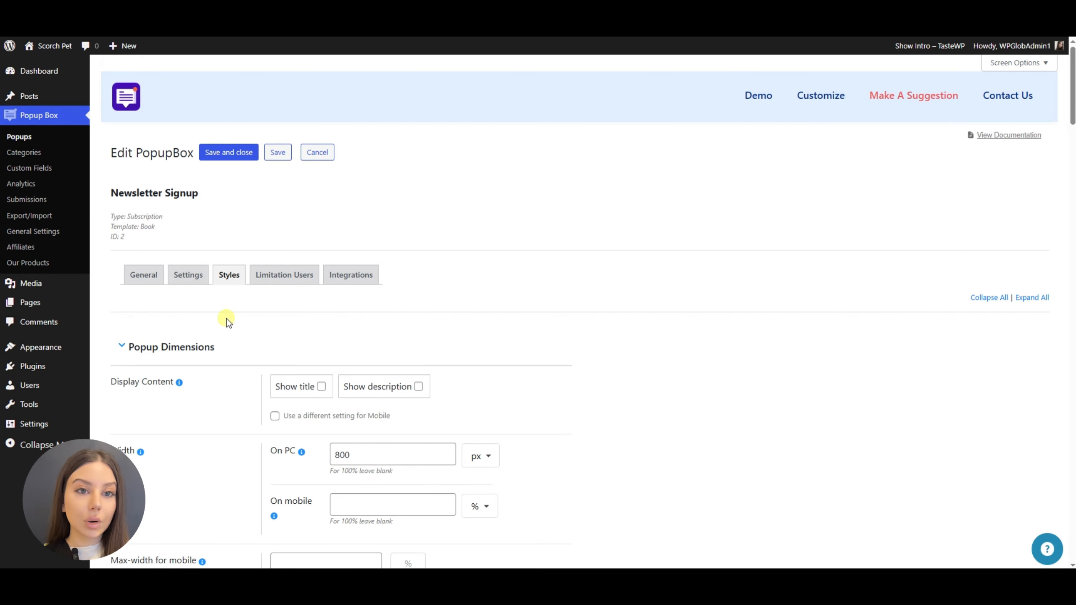
{"action": "scroll", "coordinate": [228, 346], "scroll_direction": "down", "scroll_amount": 5}
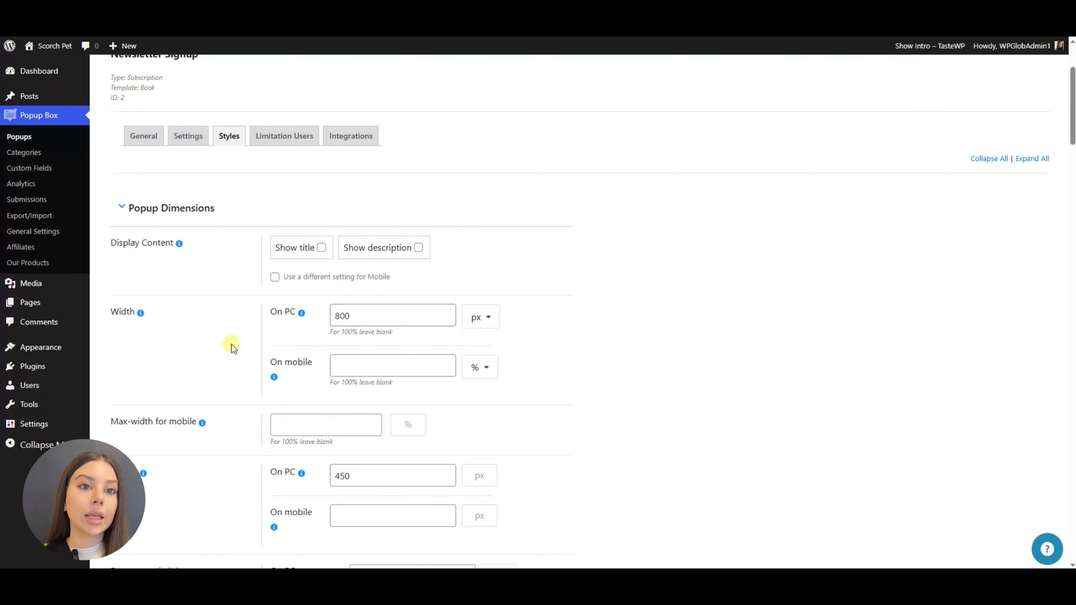
{"action": "scroll", "coordinate": [225, 315], "scroll_direction": "down", "scroll_amount": 1}
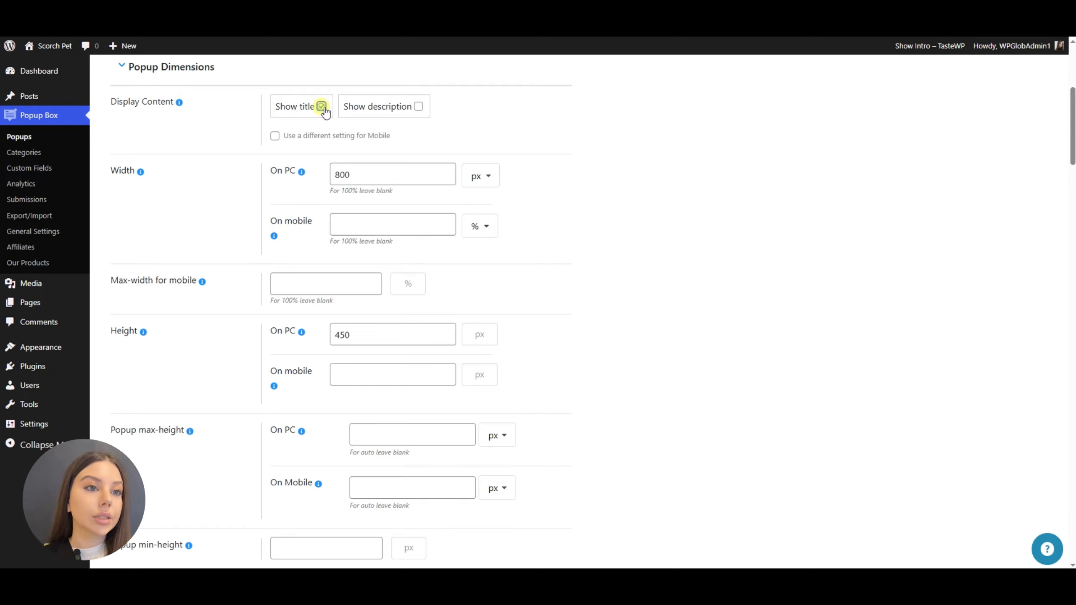
Try the Show title and Show description options for the popup's displayed content, leaving both disabled
{"action": "left_click", "coordinate": [418, 107]}
{"action": "left_click", "coordinate": [419, 107]}
{"action": "left_click", "coordinate": [321, 107]}
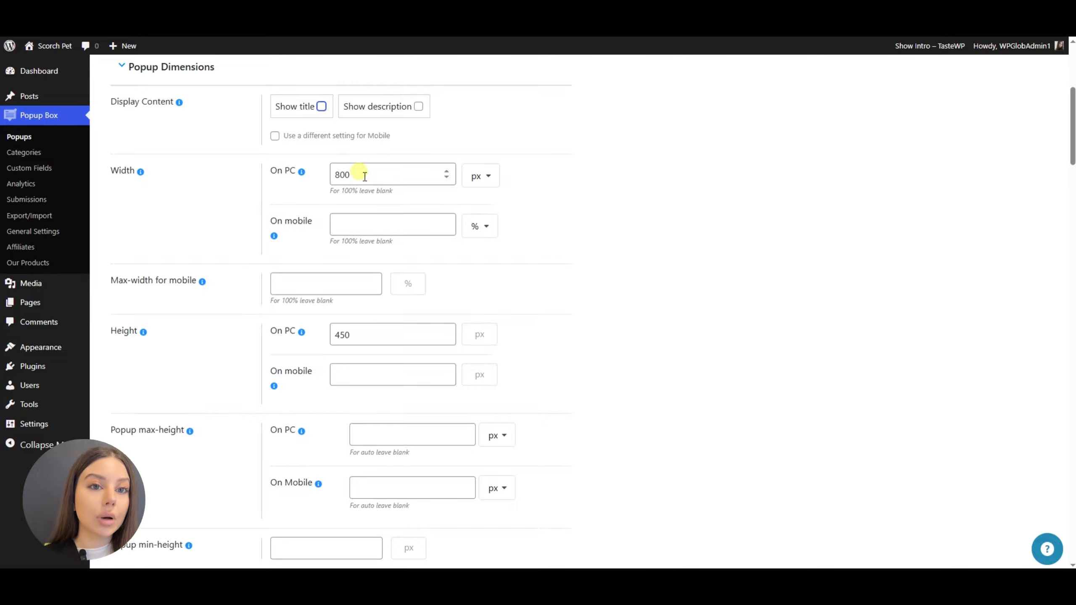
Set both the popup's width and height on PC to 600 px
{"action": "double_click", "coordinate": [350, 174]}
{"action": "type", "text": "600"}
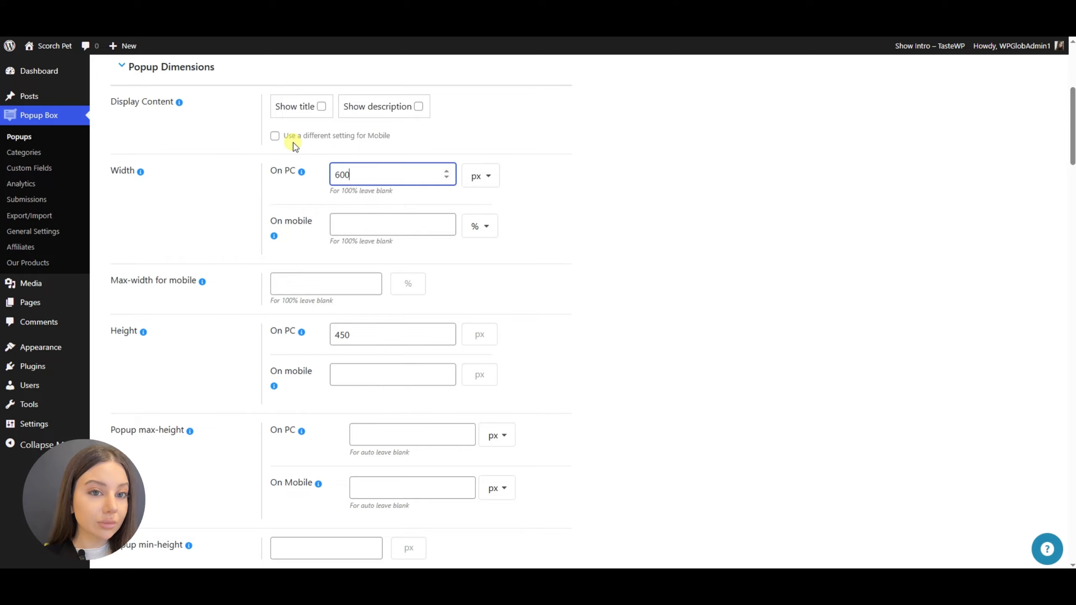
{"action": "double_click", "coordinate": [332, 341]}
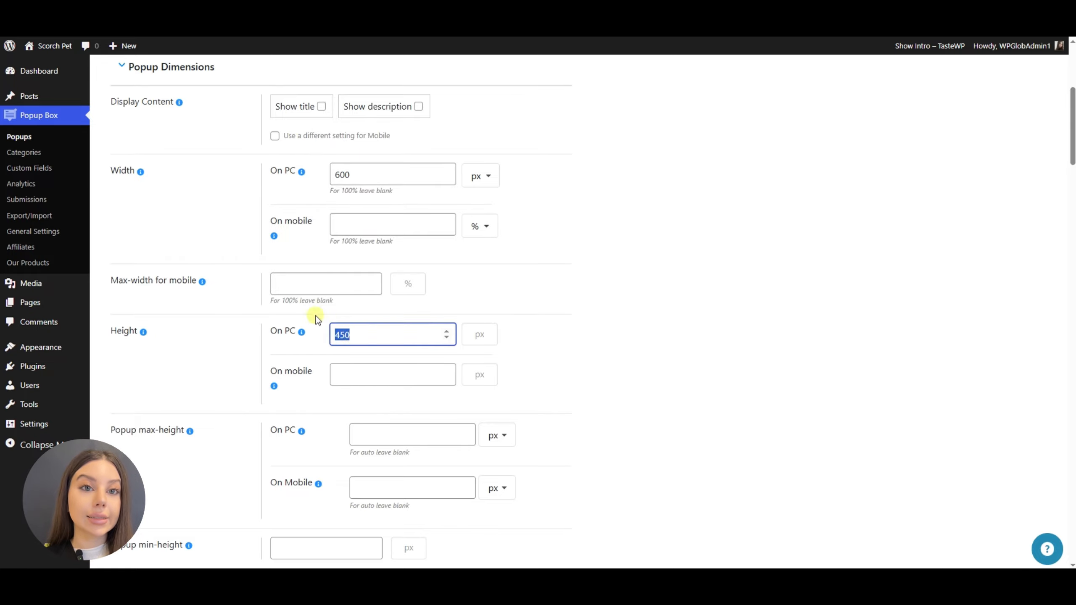
{"action": "type", "text": "600"}
Examine the Text style options, including the text color picker and the available font families
{"action": "scroll", "coordinate": [566, 316], "scroll_direction": "down", "scroll_amount": 5}
{"action": "scroll", "coordinate": [566, 314], "scroll_direction": "down", "scroll_amount": 8}
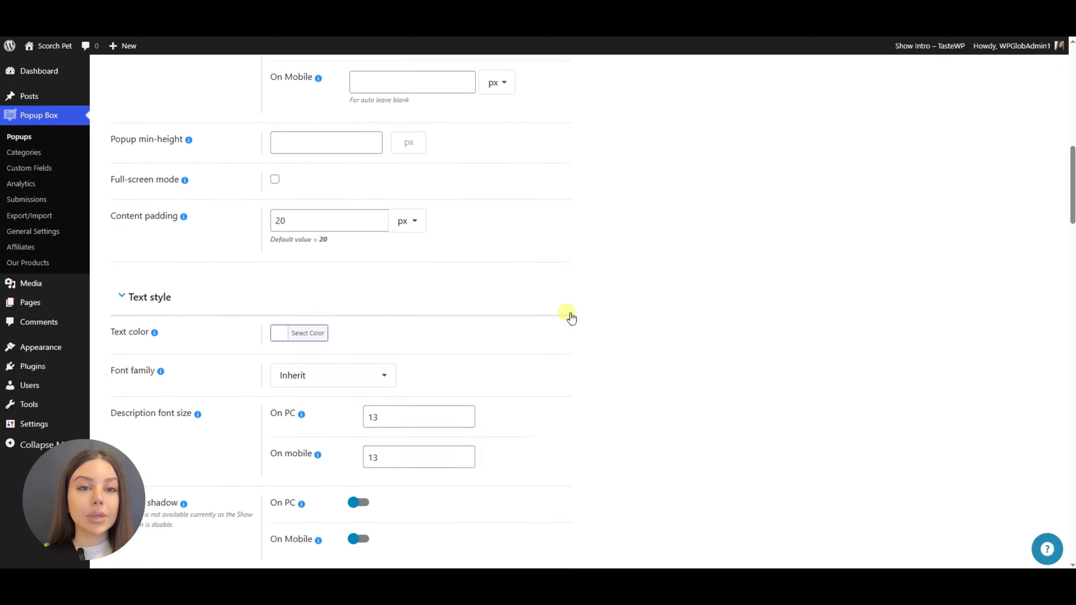
{"action": "left_click", "coordinate": [278, 123]}
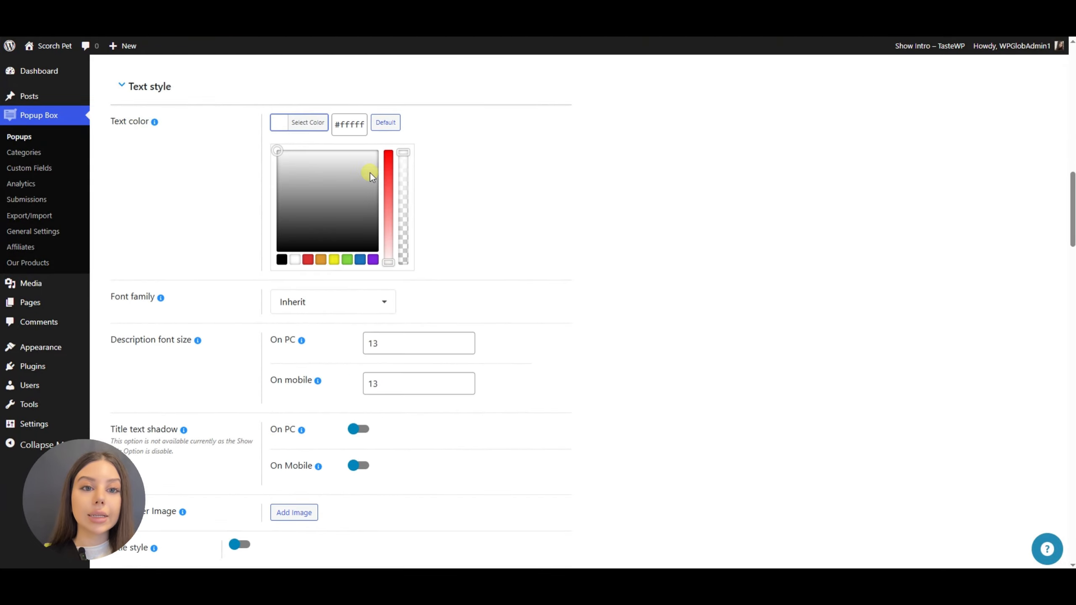
{"action": "left_click", "coordinate": [351, 304]}
{"action": "scroll", "coordinate": [319, 238], "scroll_direction": "down", "scroll_amount": 3}
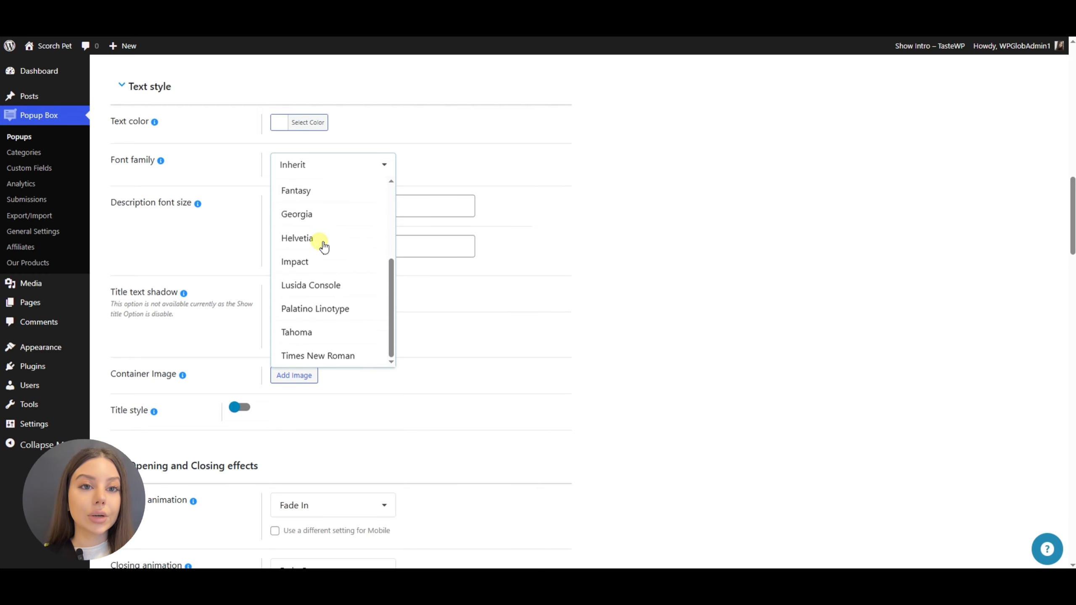
{"action": "scroll", "coordinate": [320, 243], "scroll_direction": "up", "scroll_amount": 3}
{"action": "left_click", "coordinate": [197, 224]}
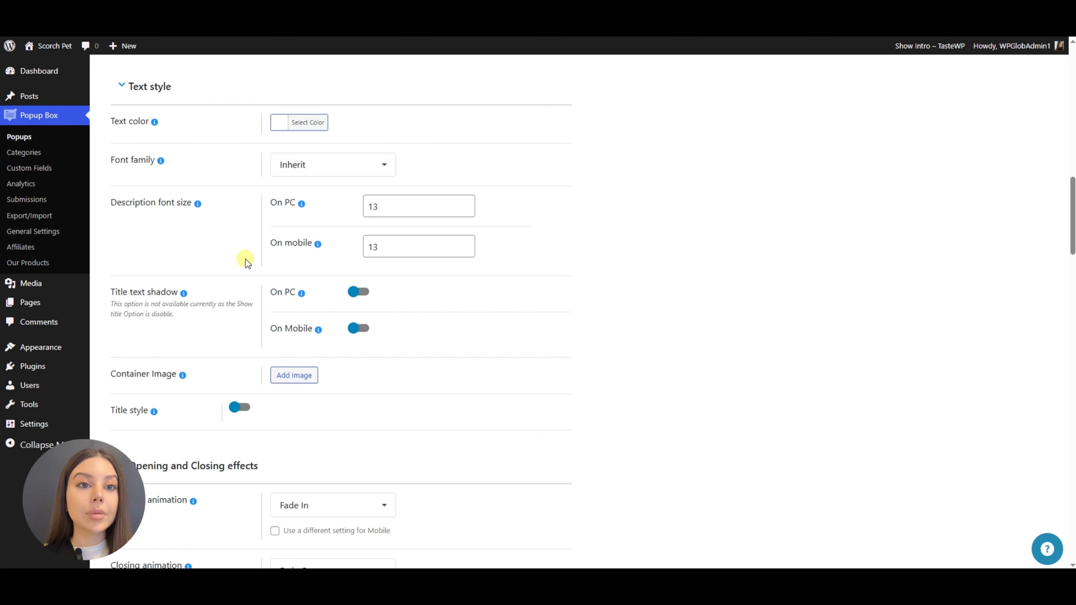
Examine the Opening and Closing effects and look through the available opening animations
{"action": "scroll", "coordinate": [246, 259], "scroll_direction": "down", "scroll_amount": 1}
{"action": "scroll", "coordinate": [245, 267], "scroll_direction": "down", "scroll_amount": 2}
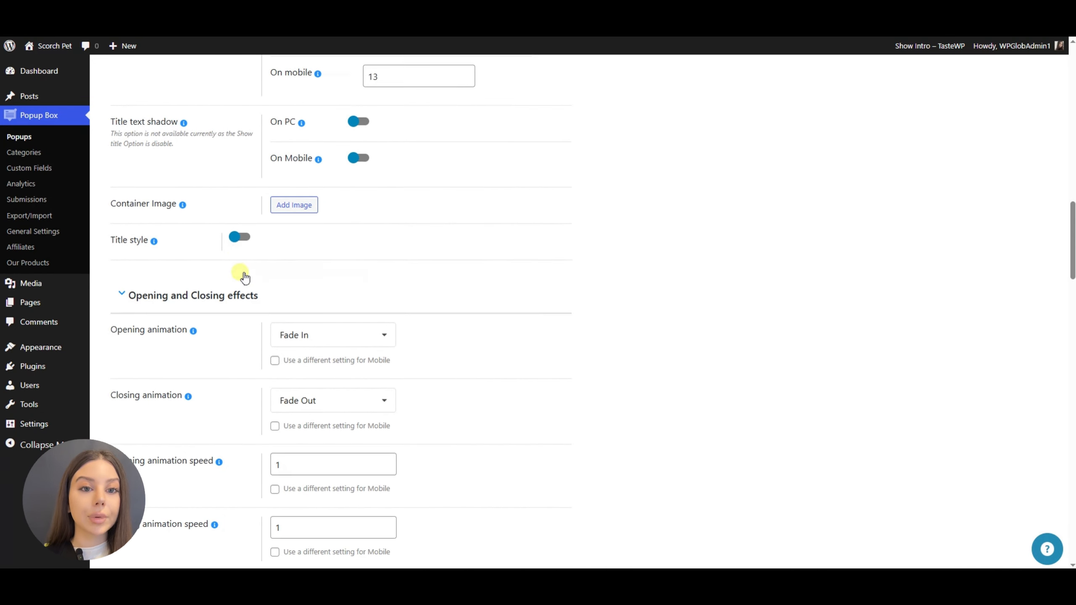
{"action": "scroll", "coordinate": [244, 274], "scroll_direction": "down", "scroll_amount": 3}
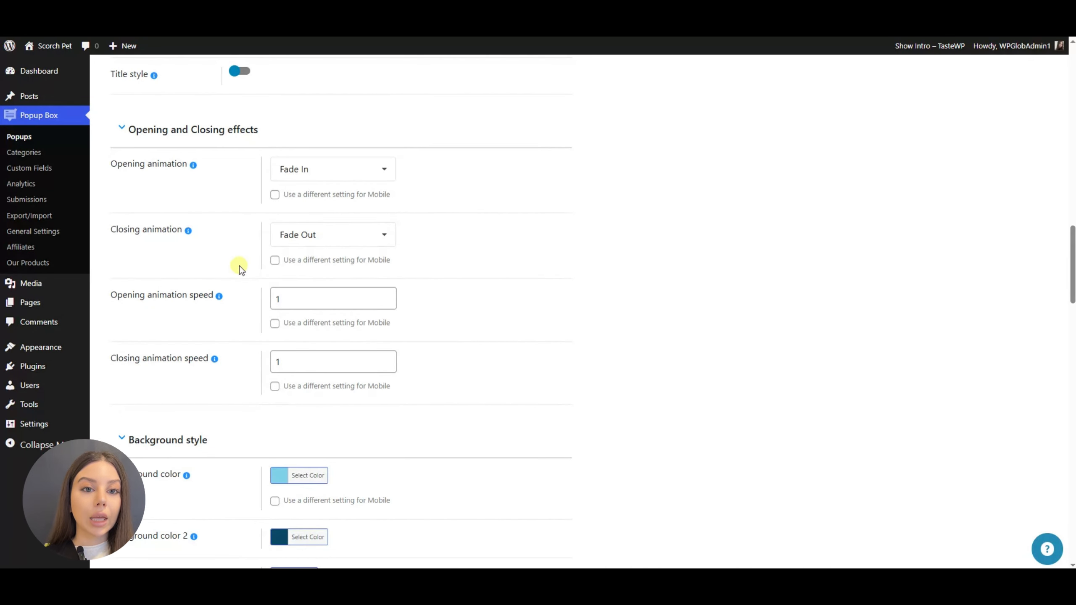
{"action": "left_click", "coordinate": [316, 168]}
{"action": "scroll", "coordinate": [325, 240], "scroll_direction": "down", "scroll_amount": 8}
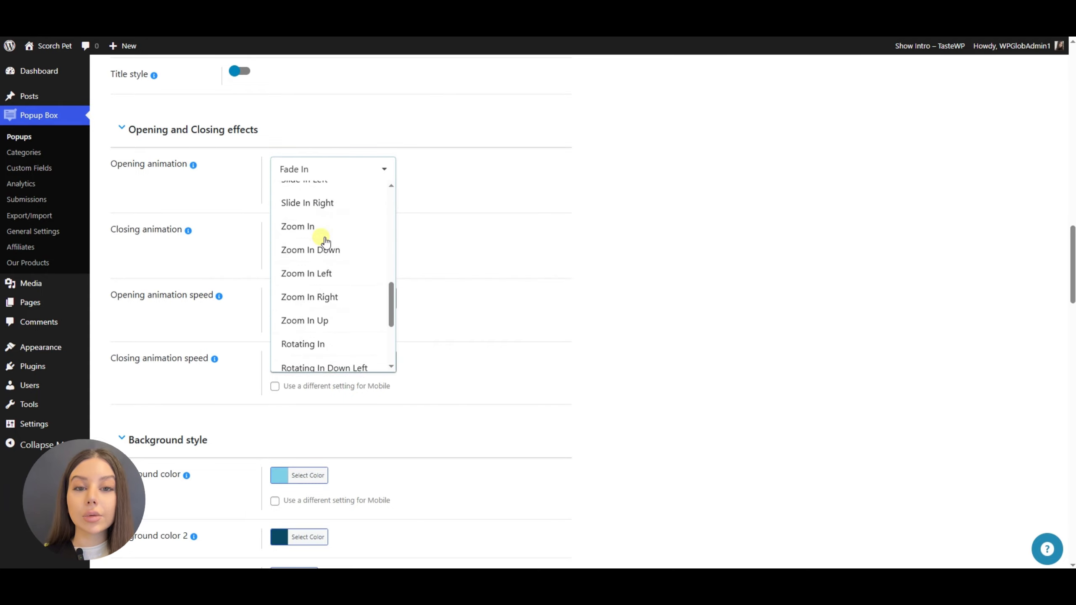
{"action": "scroll", "coordinate": [324, 237], "scroll_direction": "up", "scroll_amount": 5}
{"action": "left_click", "coordinate": [209, 206]}
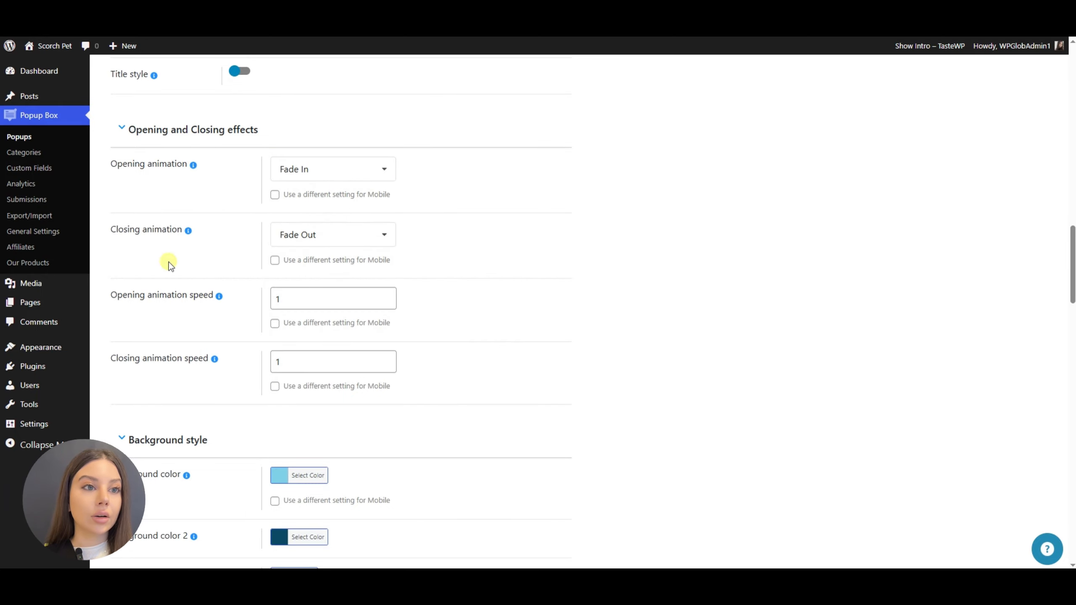
Look through the available closing animations in the Opening and Closing effects, leaving Fade Out selected
{"action": "left_click", "coordinate": [308, 237]}
{"action": "scroll", "coordinate": [305, 283], "scroll_direction": "down", "scroll_amount": 5}
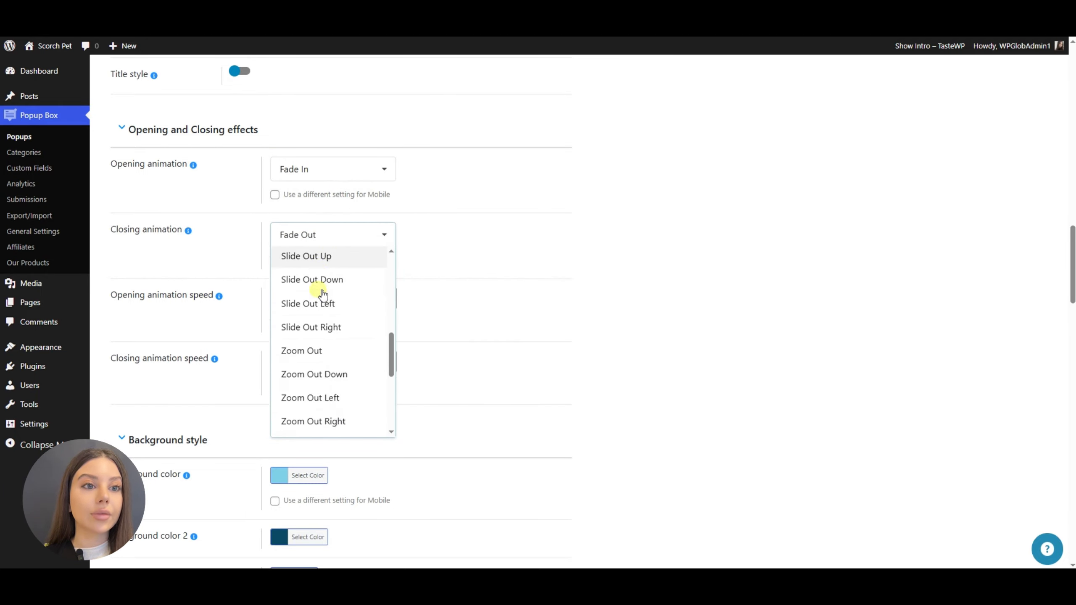
{"action": "scroll", "coordinate": [293, 291], "scroll_direction": "up", "scroll_amount": 3}
{"action": "left_click", "coordinate": [212, 268]}
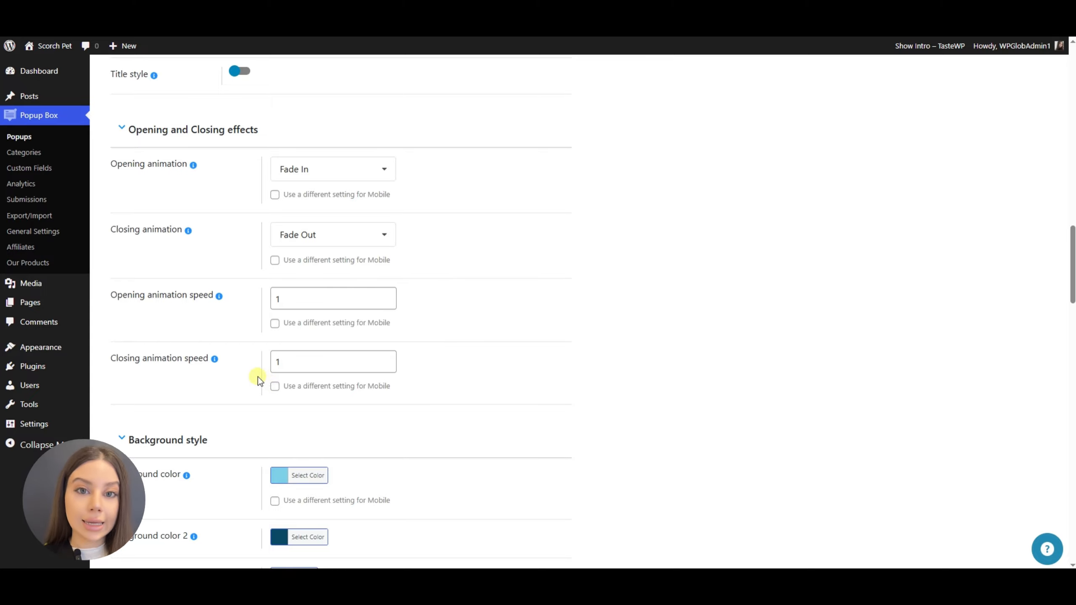
Review the Background, Border, Button and Advanced style settings, including the Custom CSS hint, and save the popup
{"action": "scroll", "coordinate": [253, 372], "scroll_direction": "down", "scroll_amount": 5}
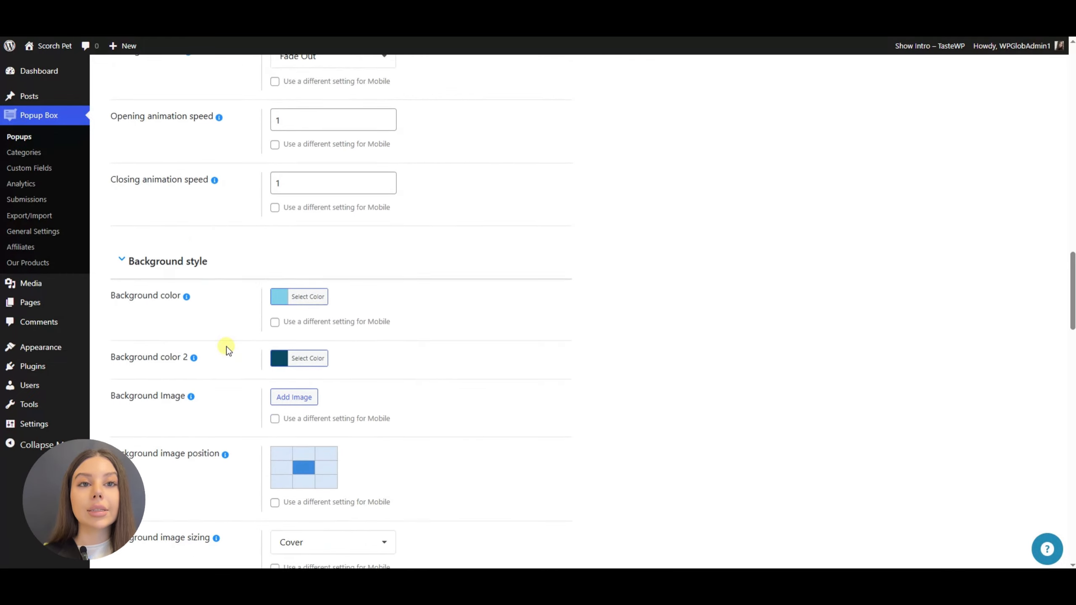
{"action": "scroll", "coordinate": [213, 239], "scroll_direction": "down", "scroll_amount": 4}
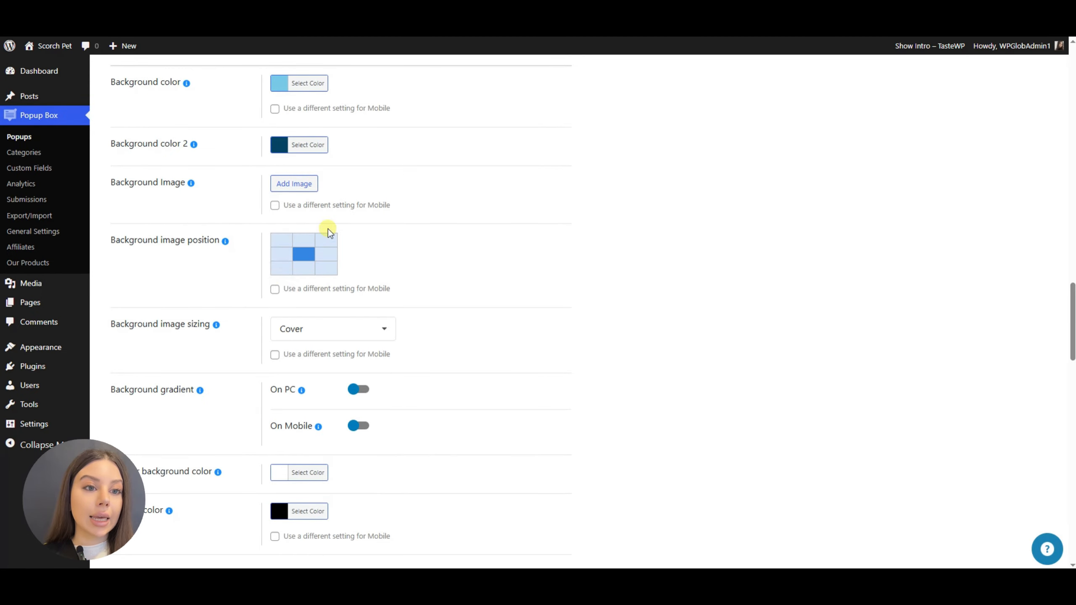
{"action": "scroll", "coordinate": [252, 291], "scroll_direction": "down", "scroll_amount": 10}
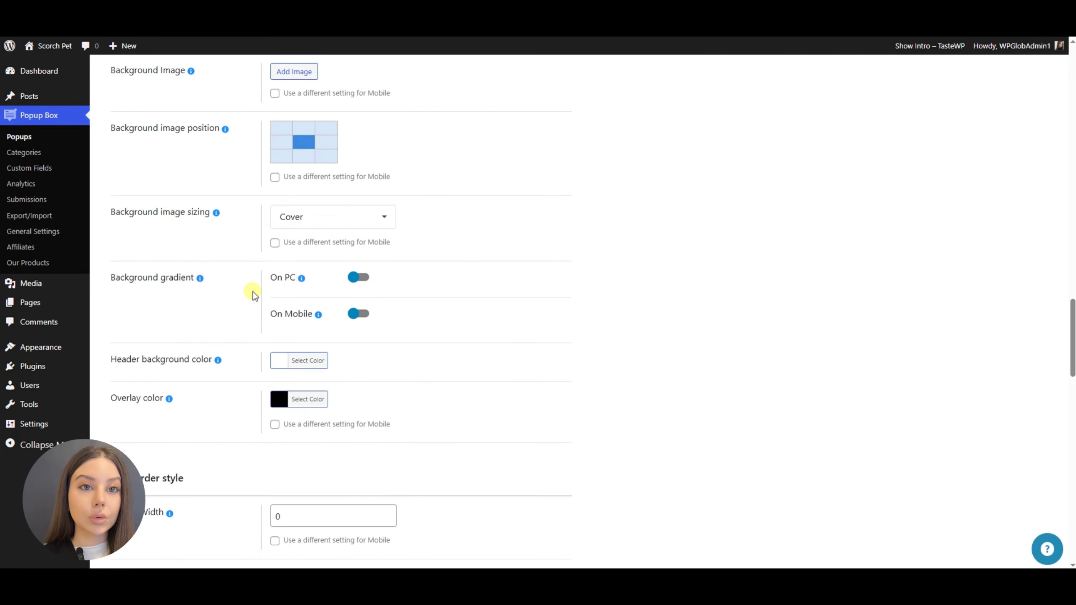
{"action": "scroll", "coordinate": [226, 220], "scroll_direction": "down", "scroll_amount": 8}
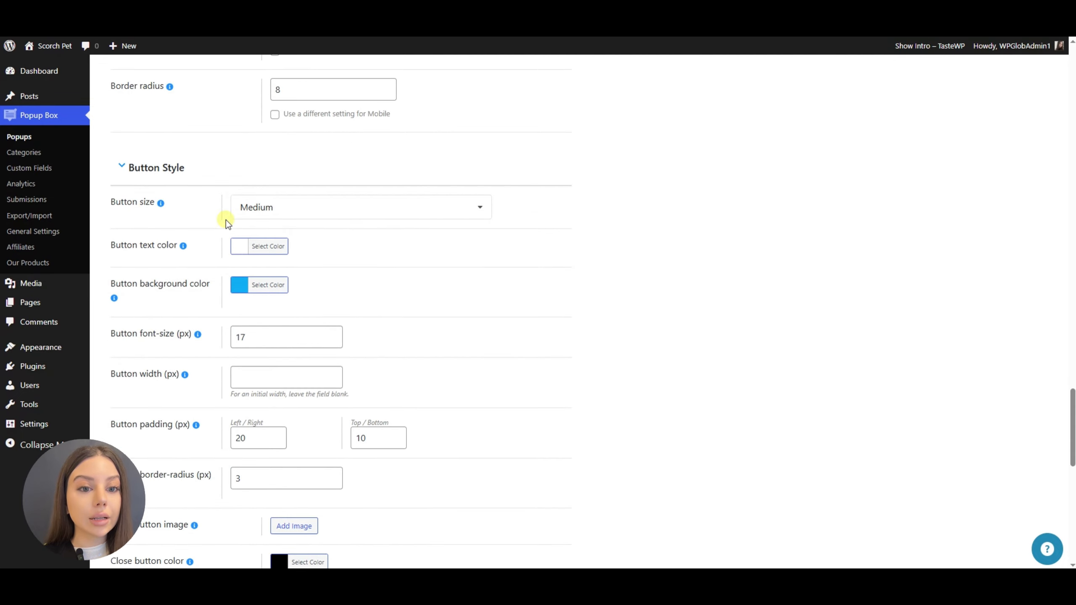
{"action": "scroll", "coordinate": [449, 256], "scroll_direction": "down", "scroll_amount": 10}
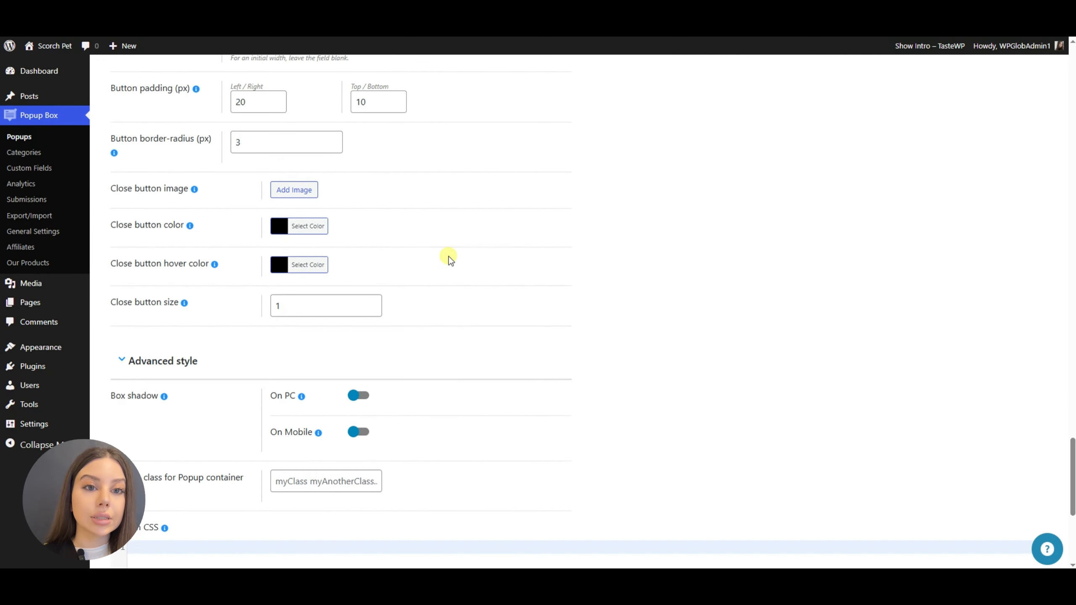
{"action": "scroll", "coordinate": [449, 253], "scroll_direction": "down", "scroll_amount": 3}
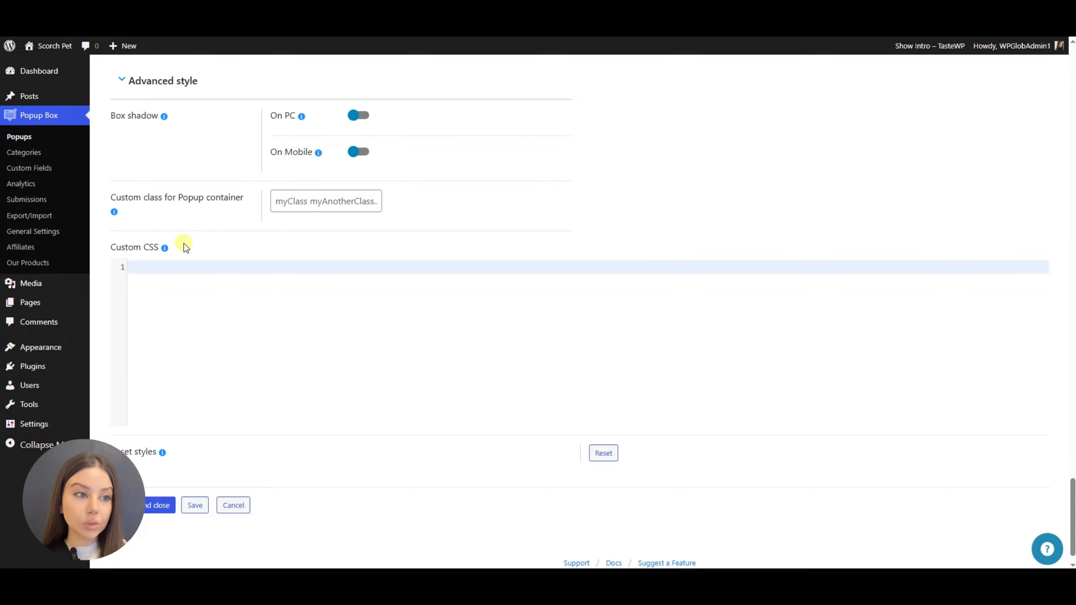
{"action": "mouse_move", "coordinate": [166, 249]}
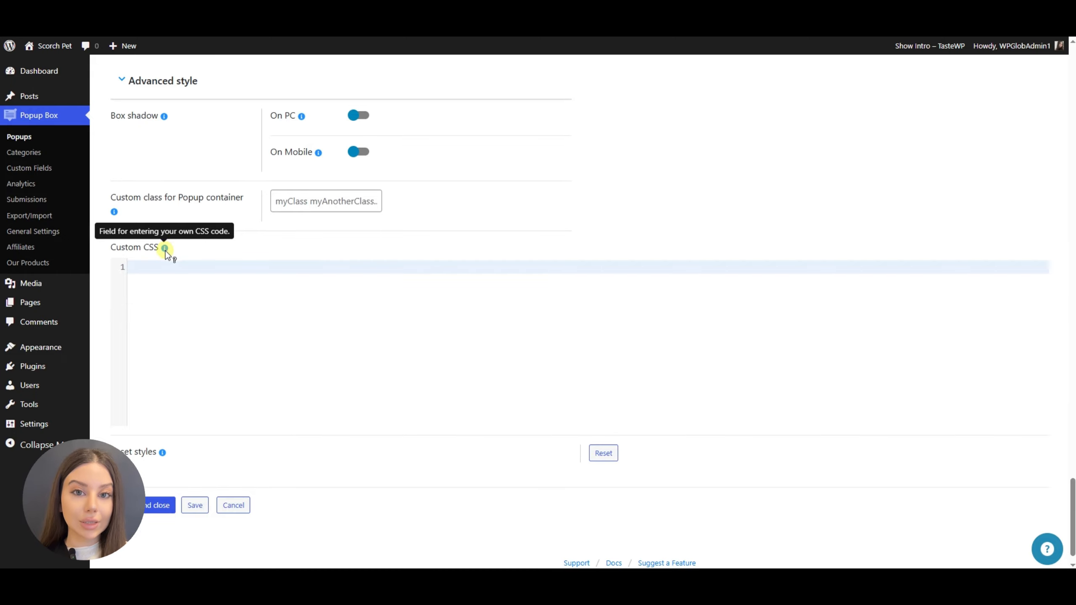
{"action": "left_click", "coordinate": [196, 504]}
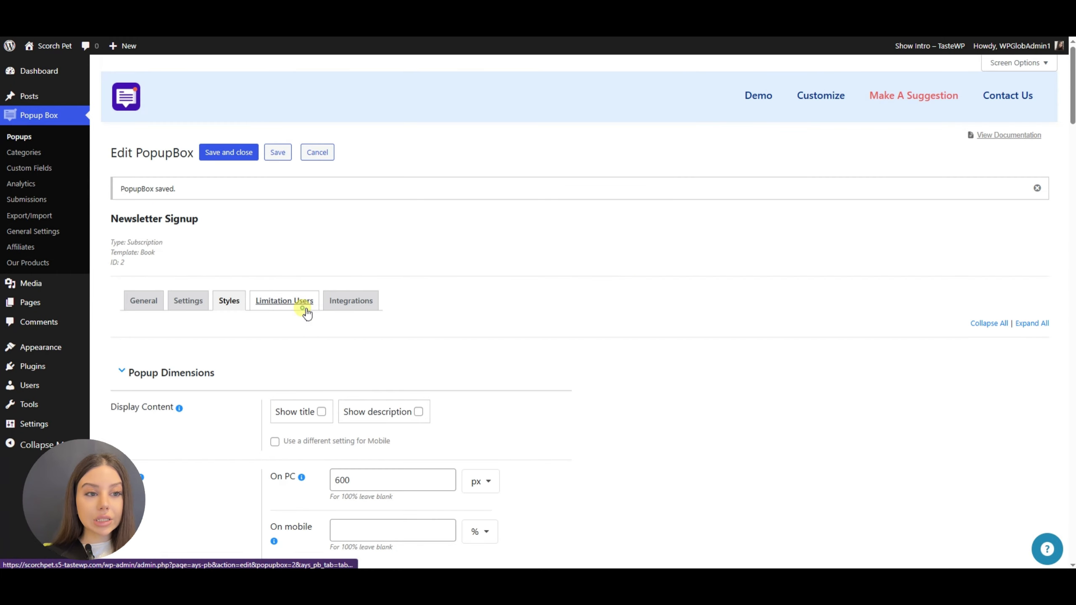
Review the Limitation Users settings, from once-per-user display to Dismiss by closing, and save the popup
{"action": "left_click", "coordinate": [304, 311]}
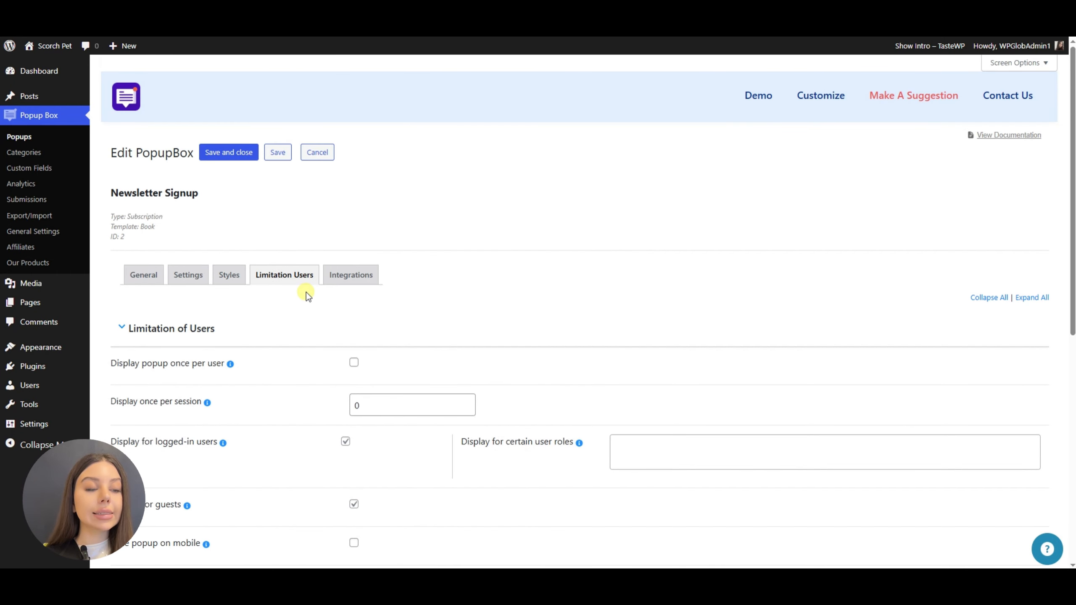
{"action": "scroll", "coordinate": [144, 268], "scroll_direction": "down", "scroll_amount": 3}
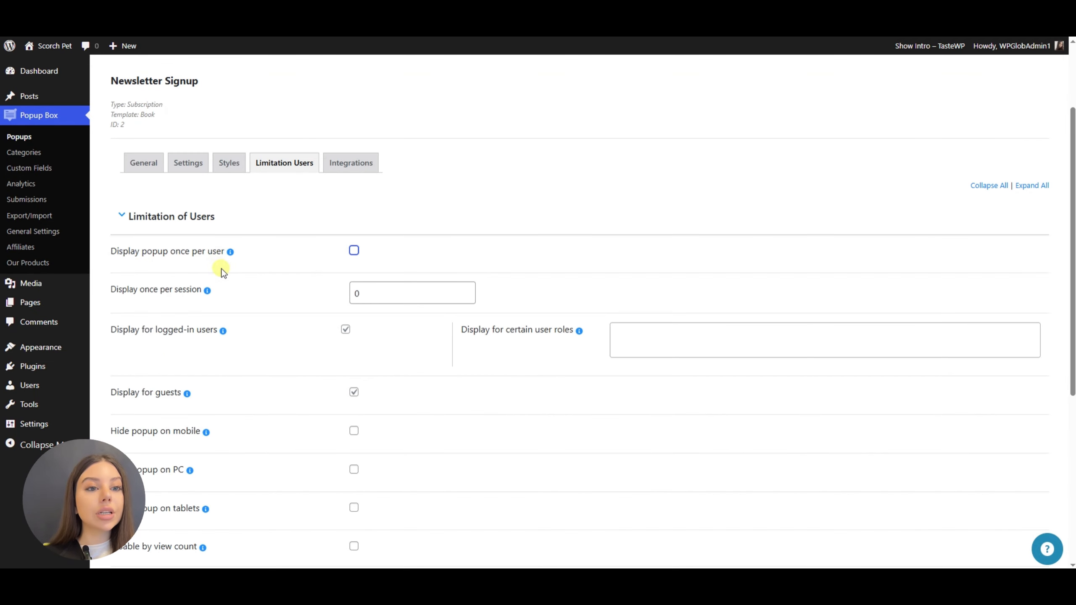
{"action": "scroll", "coordinate": [227, 272], "scroll_direction": "down", "scroll_amount": 1}
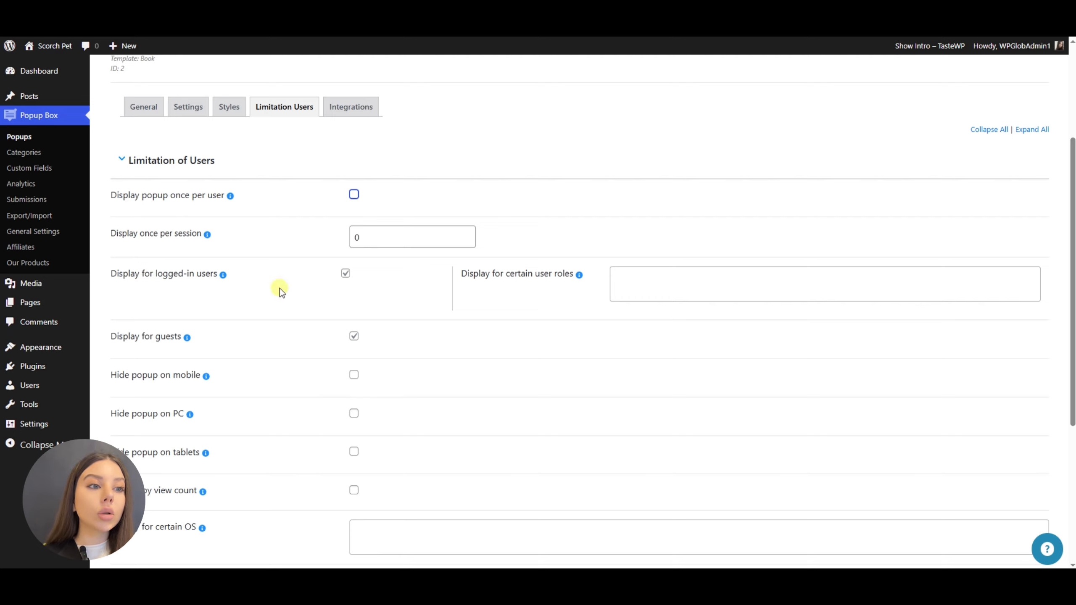
{"action": "scroll", "coordinate": [577, 225], "scroll_direction": "up", "scroll_amount": 1}
{"action": "scroll", "coordinate": [577, 225], "scroll_direction": "up", "scroll_amount": 1}
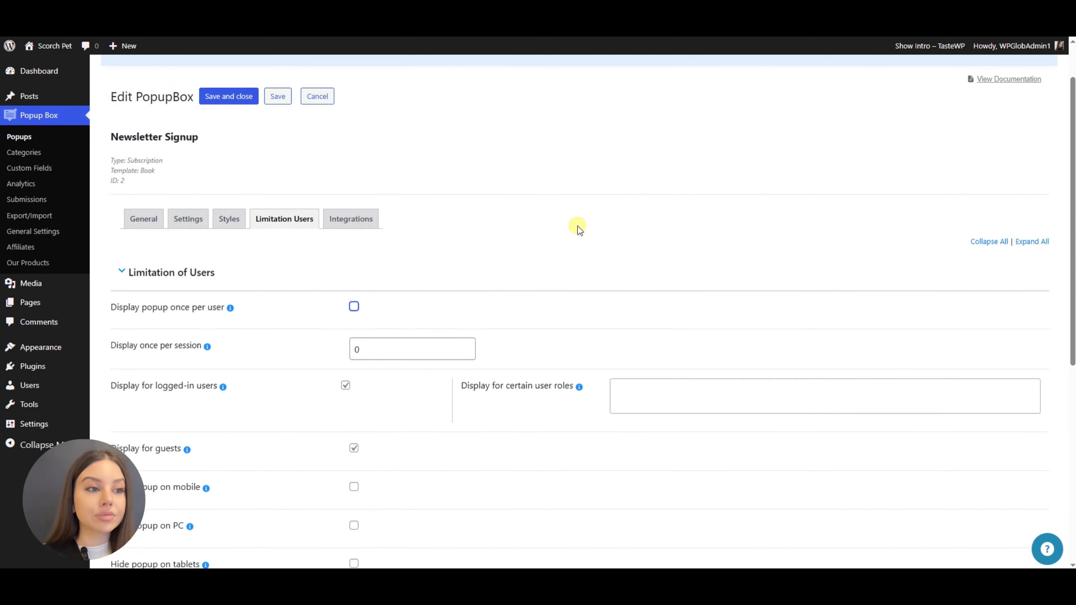
{"action": "scroll", "coordinate": [577, 225], "scroll_direction": "down", "scroll_amount": 5}
{"action": "scroll", "coordinate": [578, 225], "scroll_direction": "down", "scroll_amount": 1}
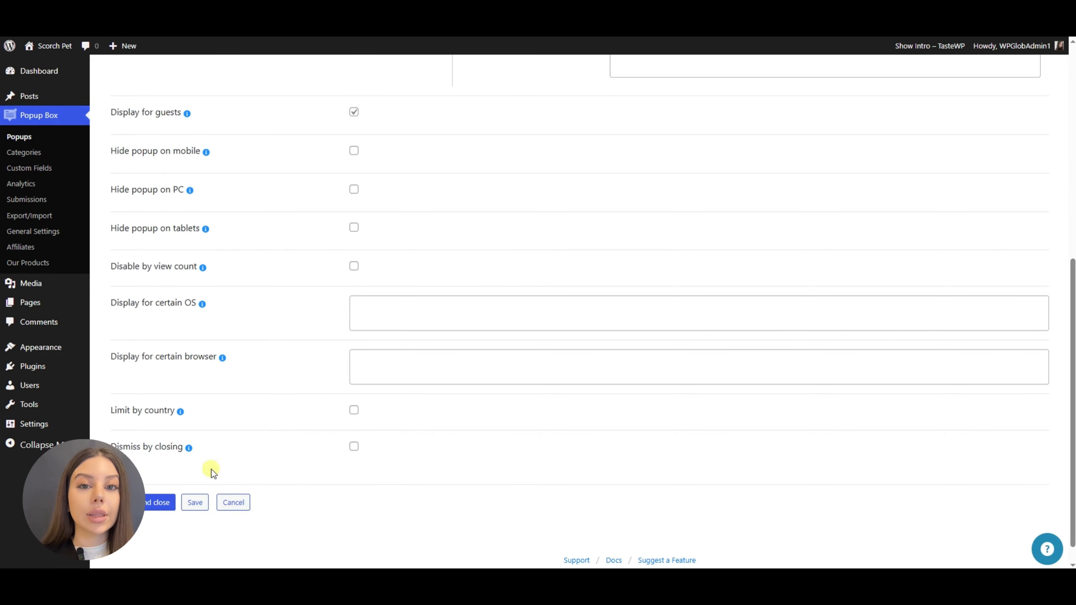
{"action": "left_click", "coordinate": [196, 501]}
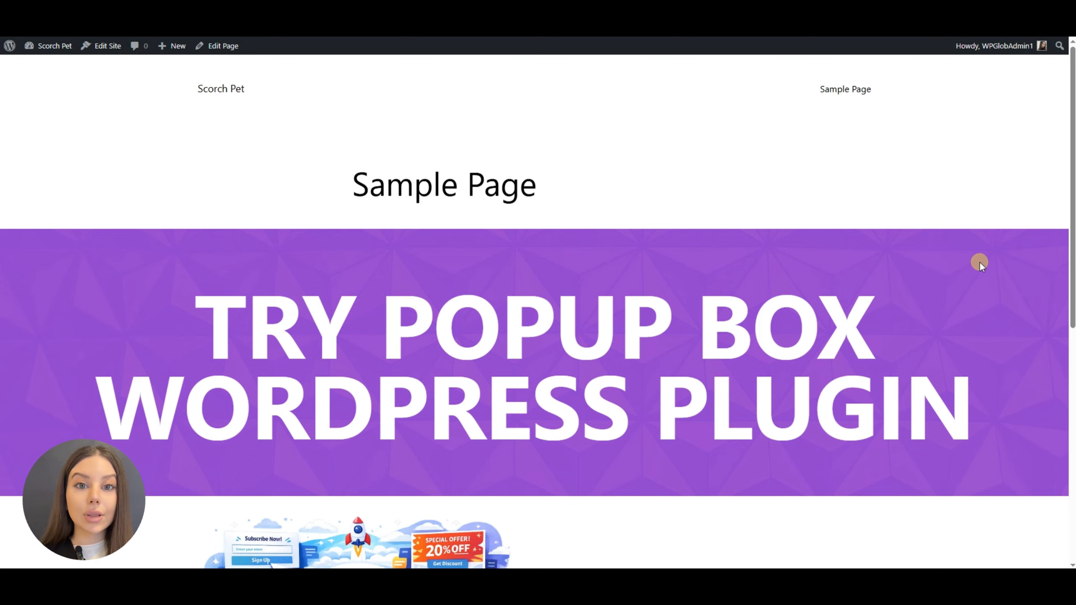
View the site's Sample Page down to its images to check the popup on the live page
{"action": "scroll", "coordinate": [980, 262], "scroll_direction": "down", "scroll_amount": 1}
{"action": "scroll", "coordinate": [984, 263], "scroll_direction": "down", "scroll_amount": 4}
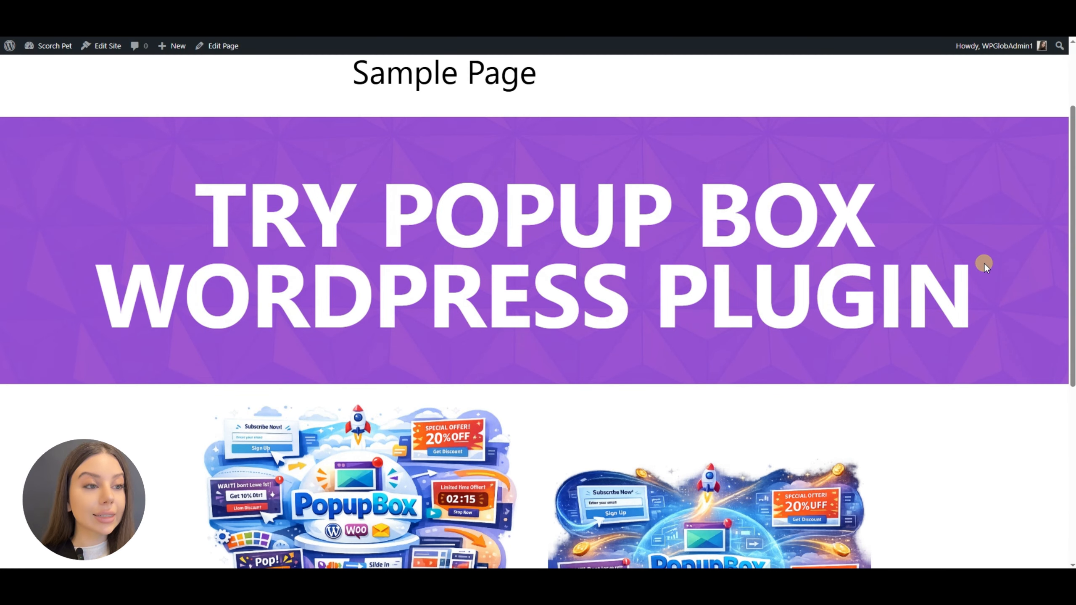